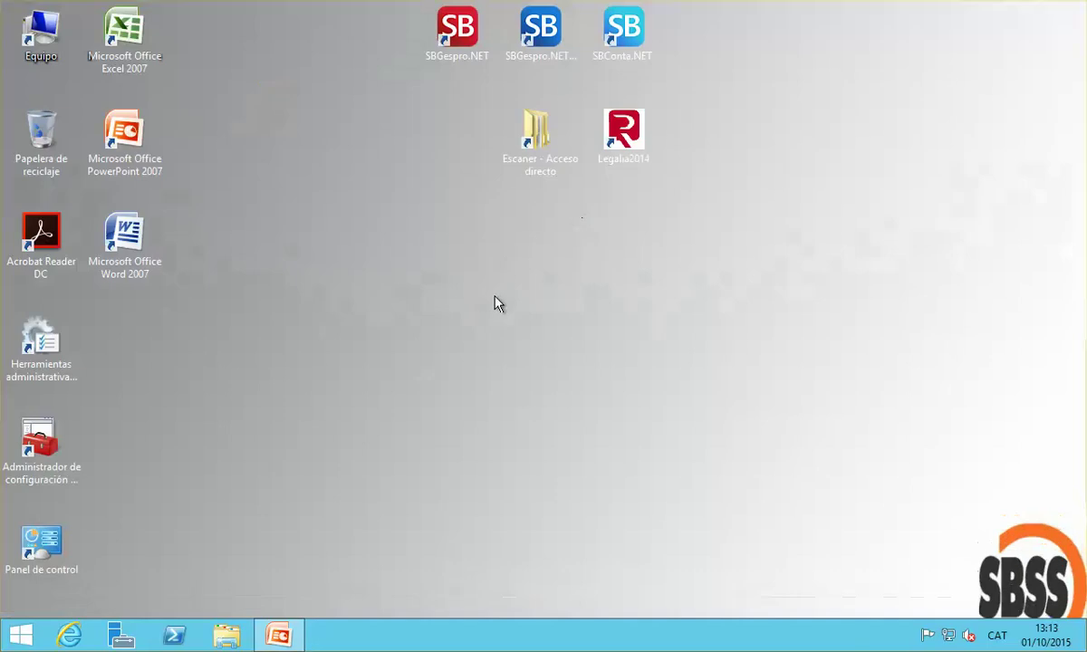
# Open SBGespro.NET and query the pending invoices for receipt issuing (Emissió de rebuts) with the default filters.
pyautogui.doubleClick(461, 41)
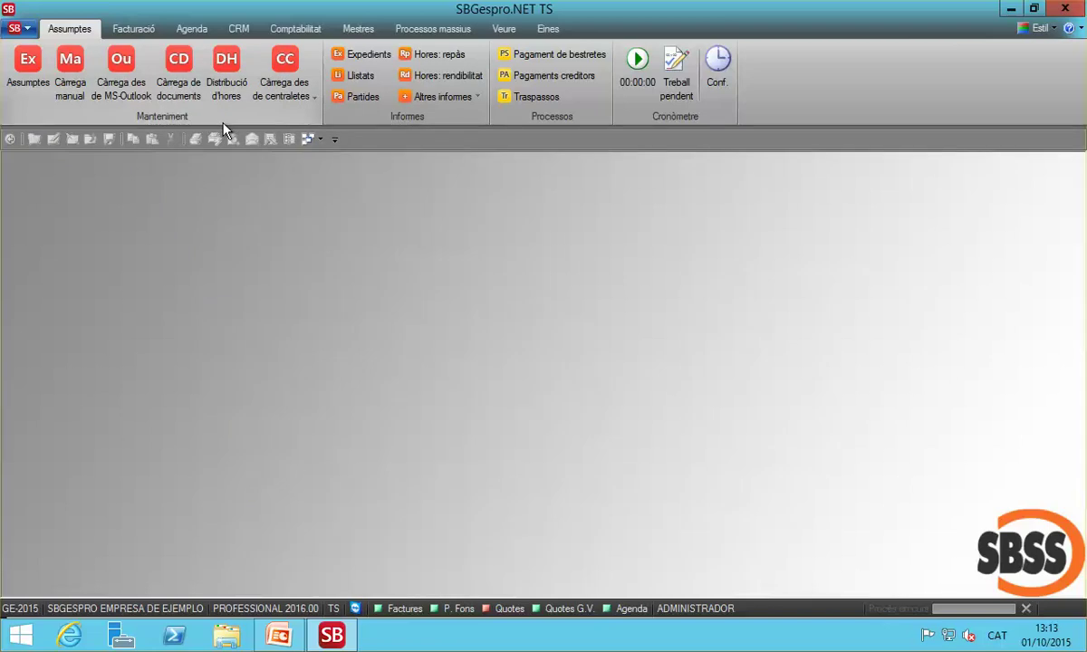
pyautogui.click(134, 28)
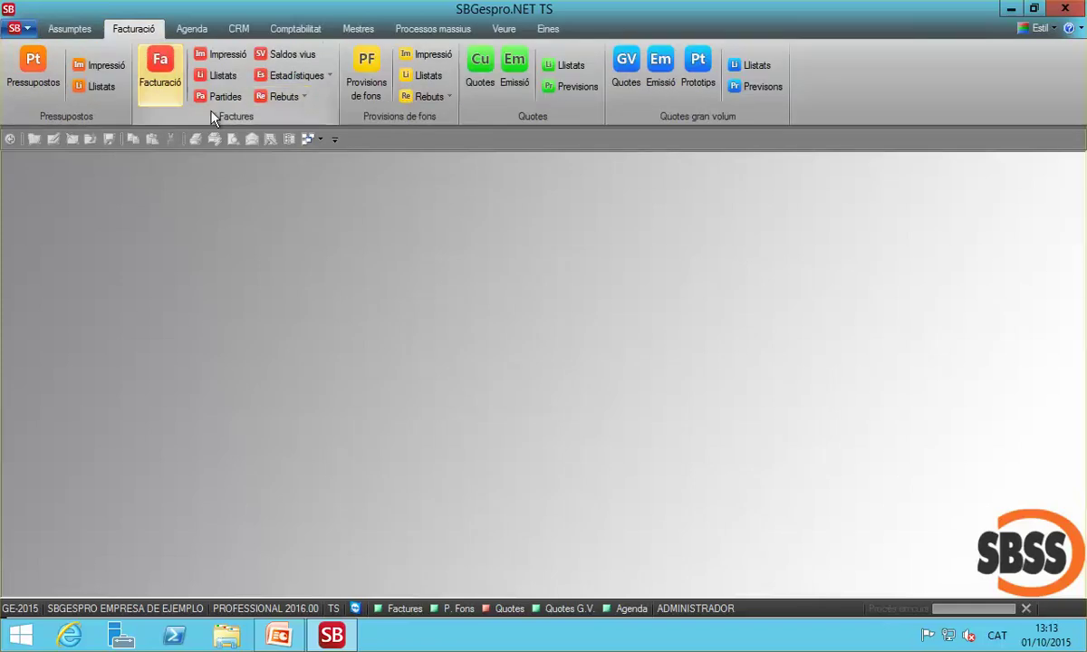
pyautogui.click(286, 96)
pyautogui.click(294, 118)
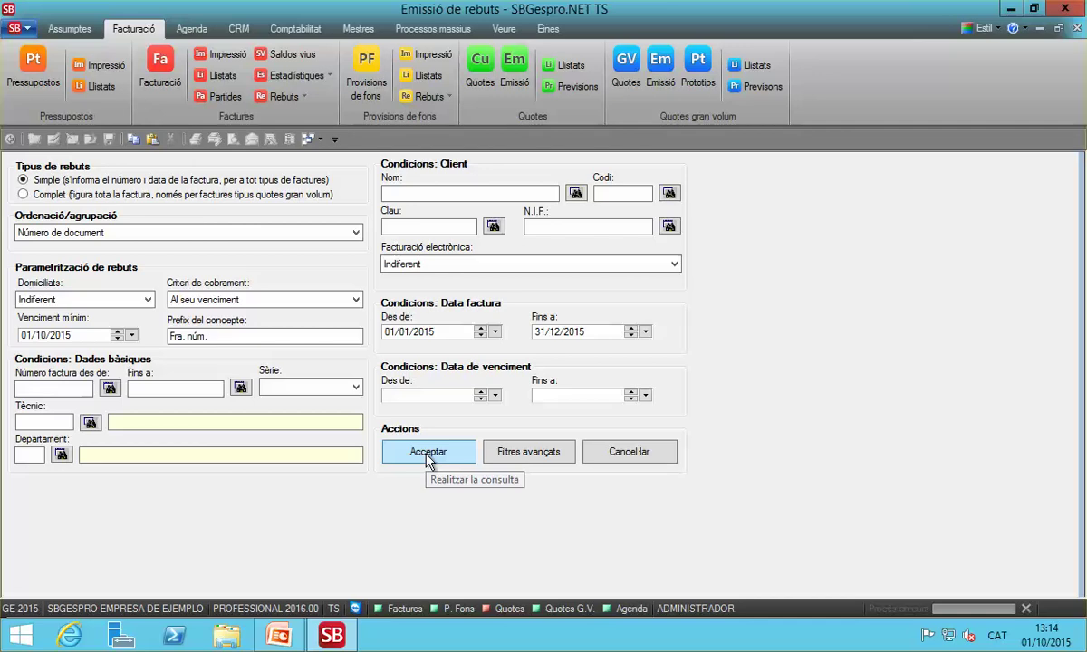
pyautogui.click(428, 452)
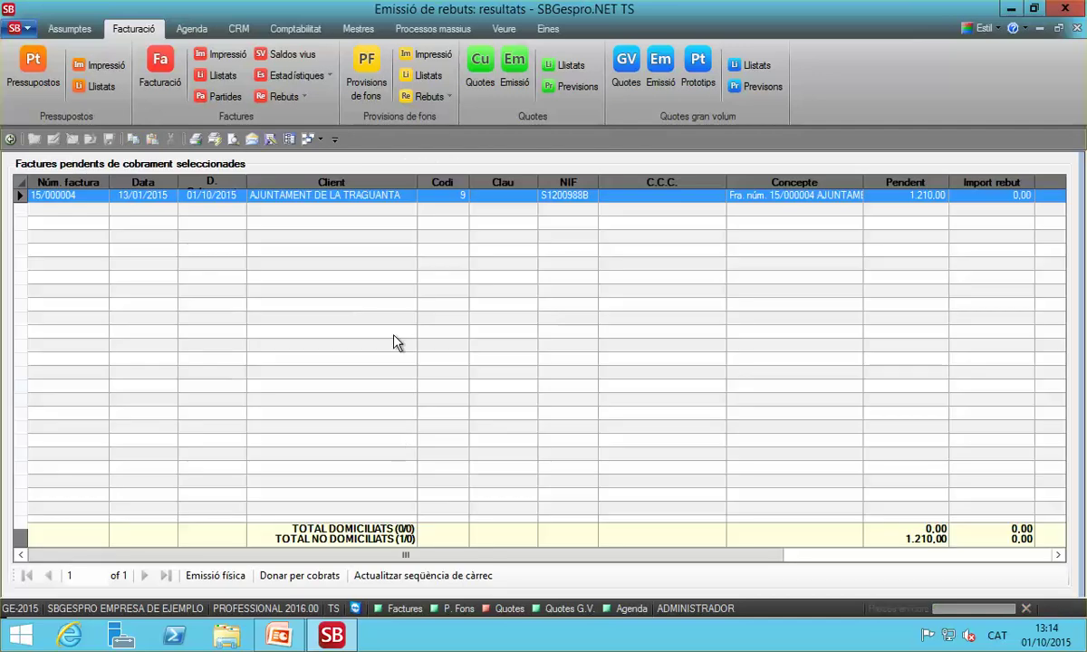
# Mark the AJUNTAMENT DE LA TRAGUANTA invoice, review its receipt emission formats, and close the options and the receipt results without issuing.
pyautogui.click(528, 202)
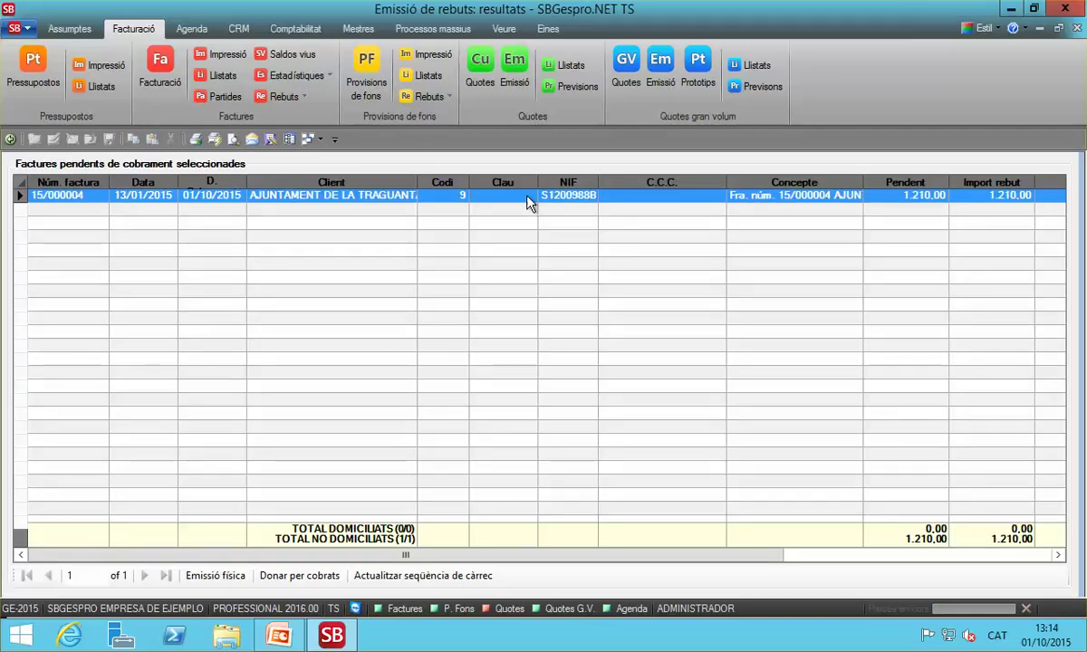
pyautogui.rightClick(528, 202)
pyautogui.click(580, 339)
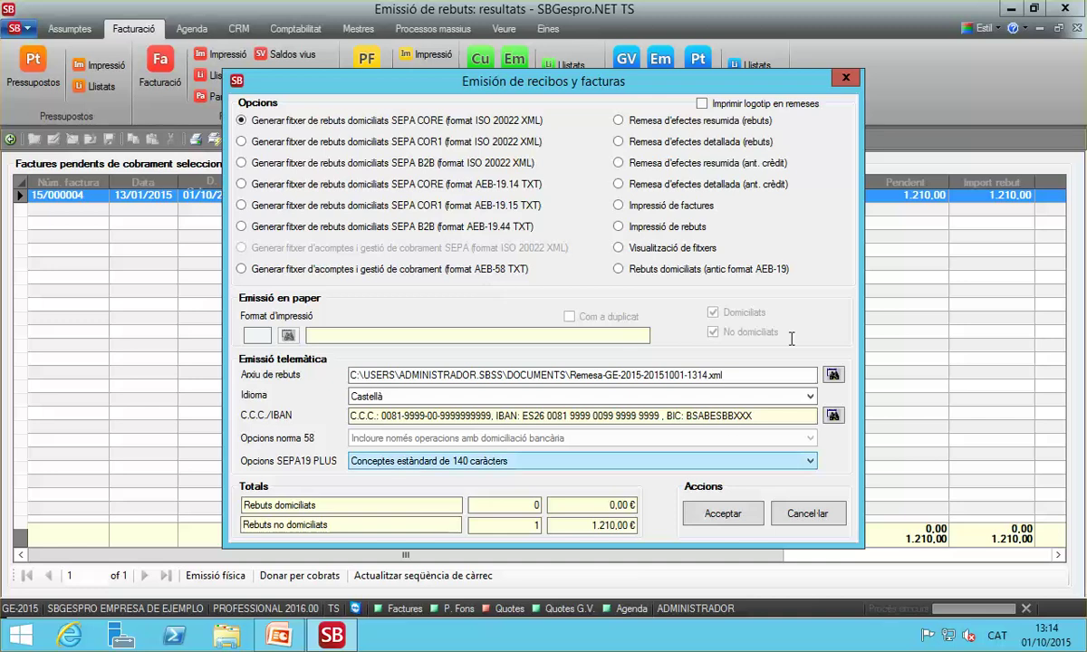
pyautogui.click(845, 78)
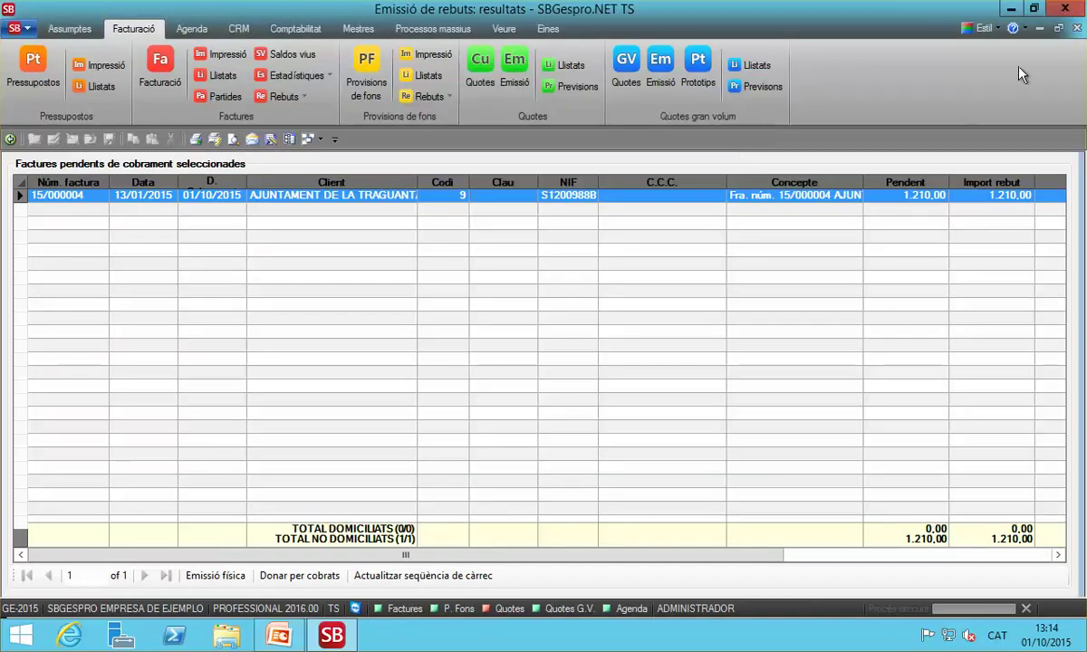
pyautogui.click(1077, 28)
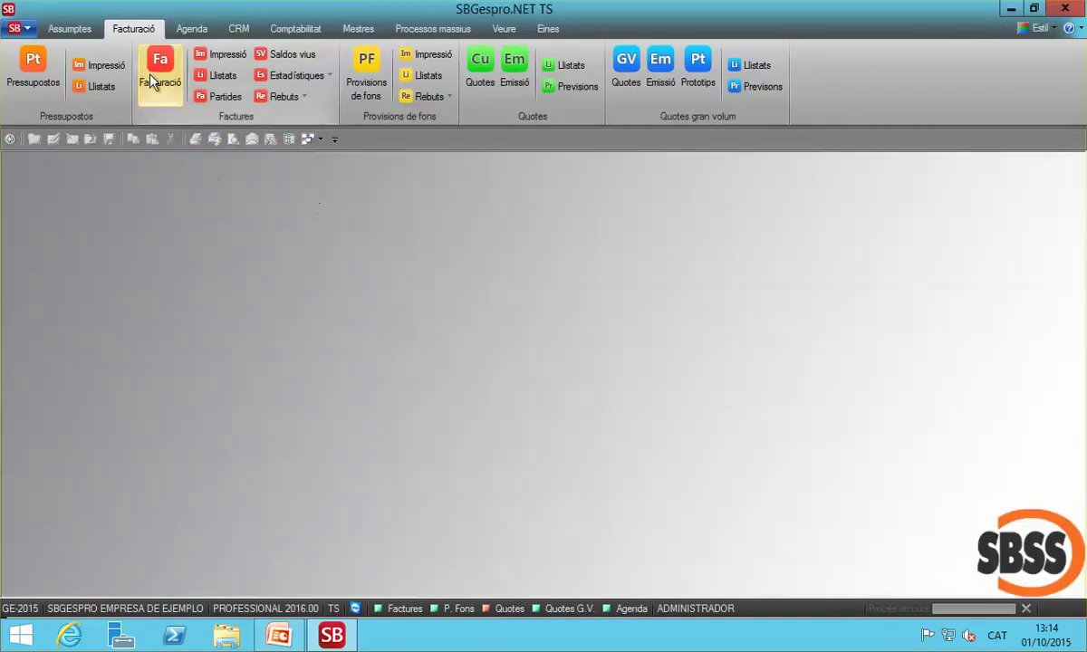
# List all invoices in invoice management and start a new invoice of type Minutes.
pyautogui.click(165, 81)
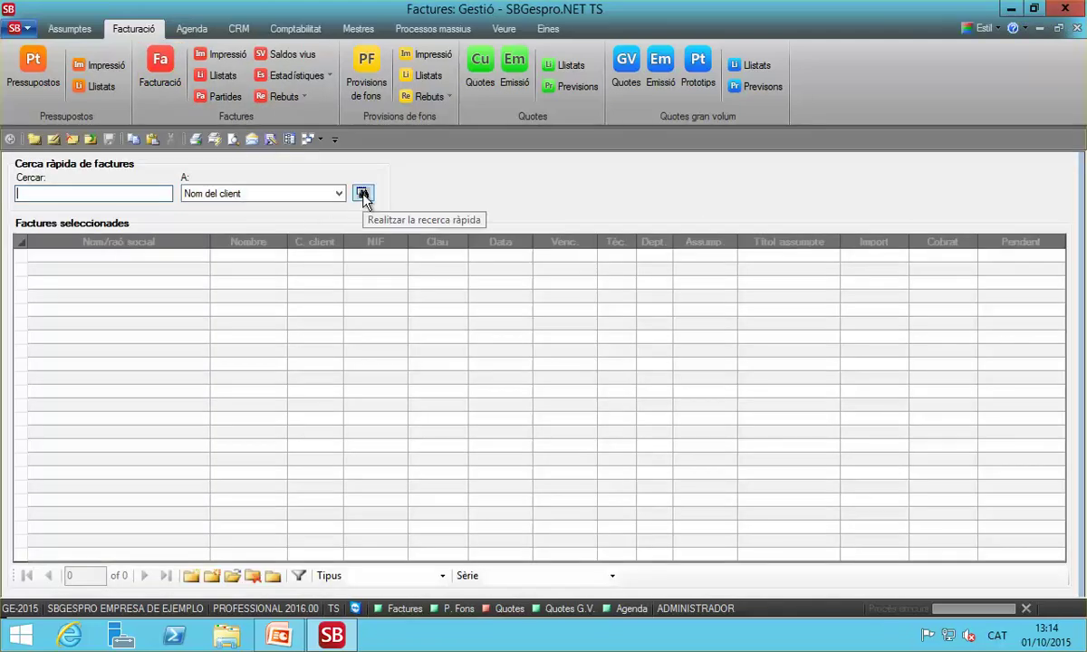
pyautogui.click(363, 196)
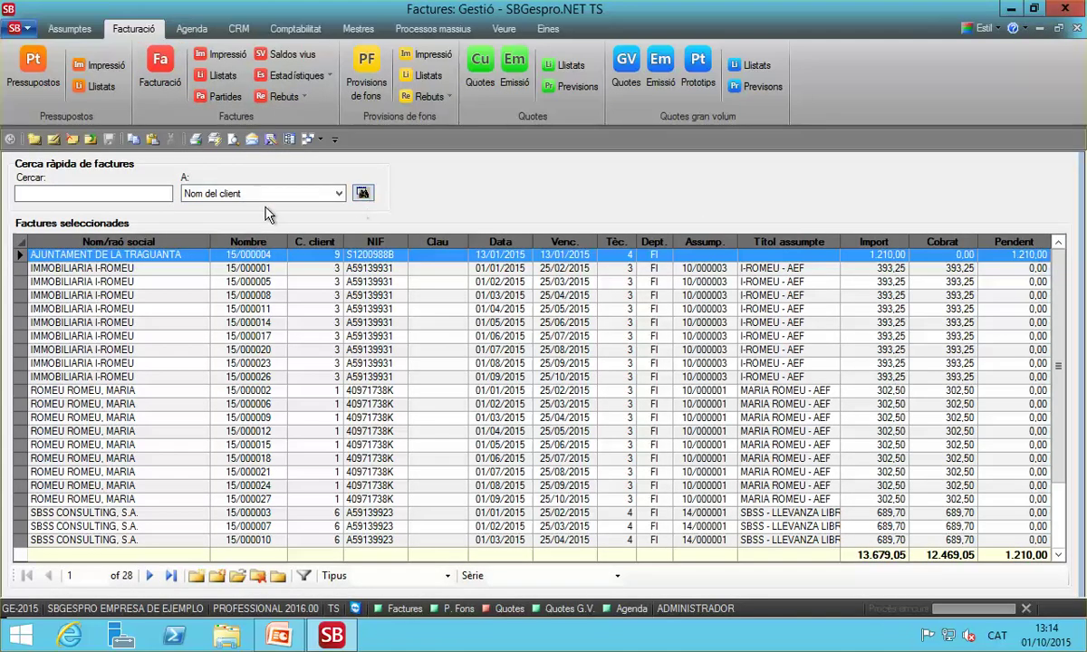
pyautogui.click(33, 138)
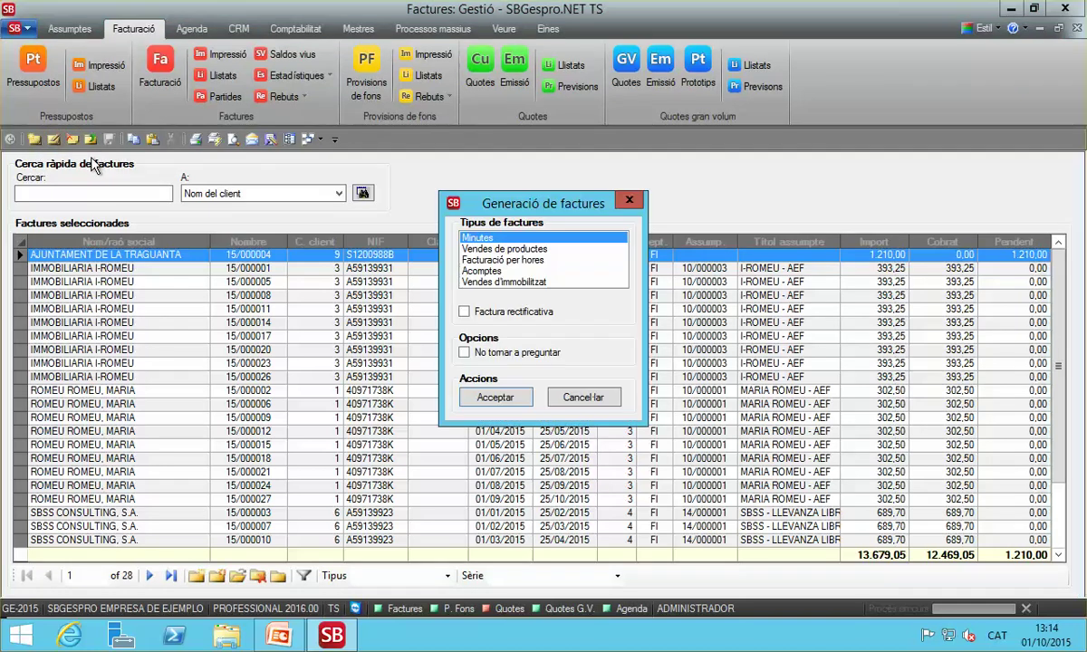
pyautogui.press('Escape')
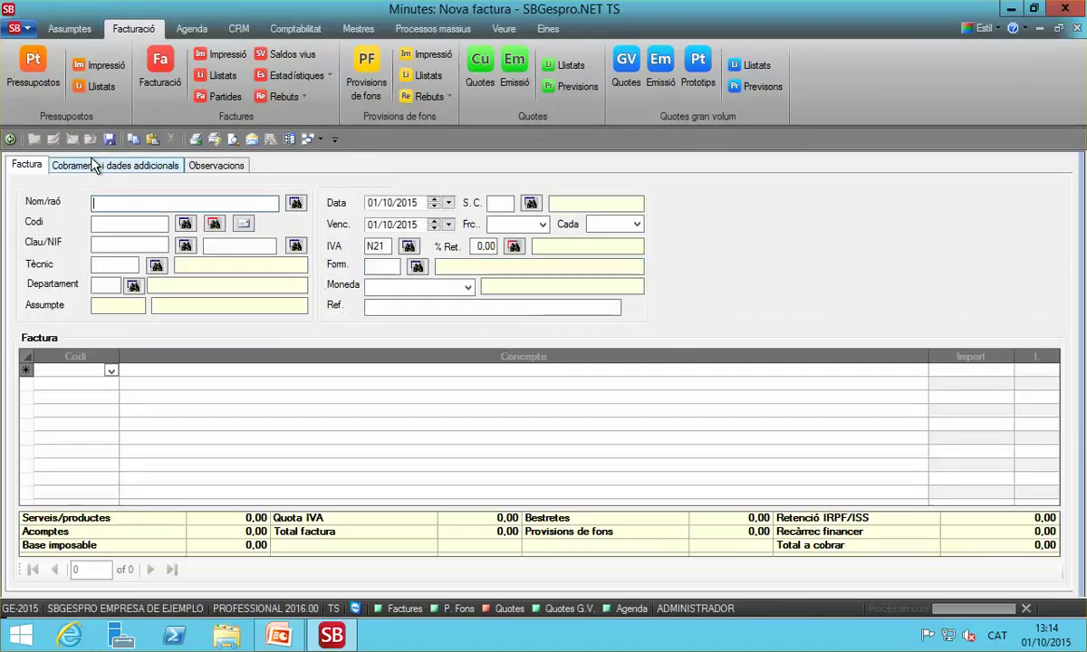
# Look up the client with AJUNTA* and assign AJUNTAMENT DE LA TRAGUANTA to the new invoice.
pyautogui.write('AJUNTA*')
pyautogui.press('Return')
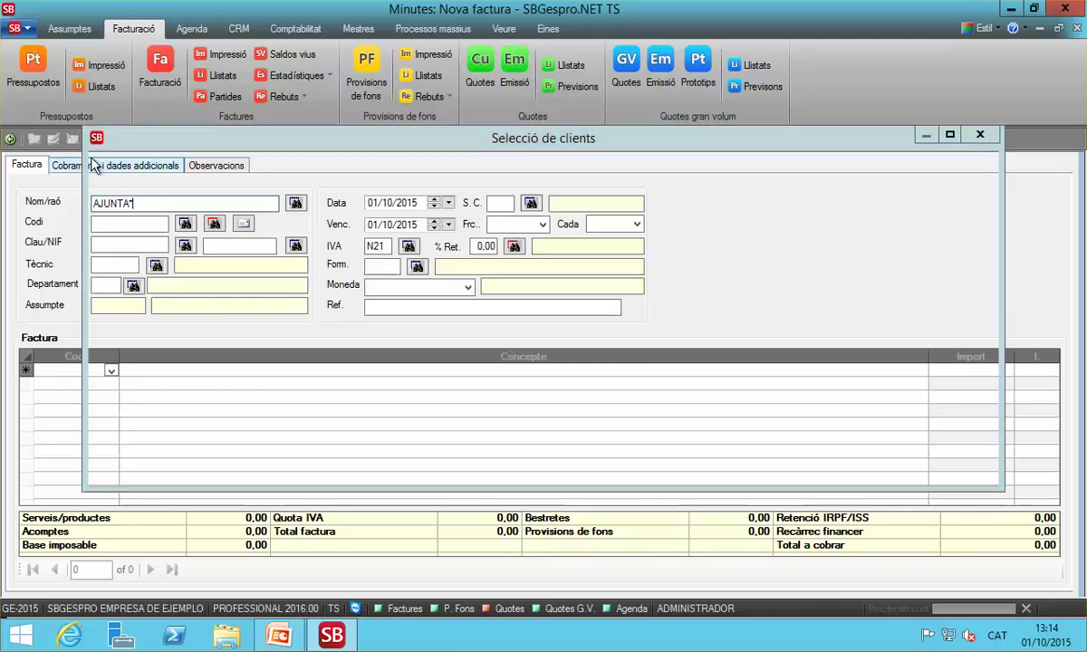
pyautogui.press('Return')
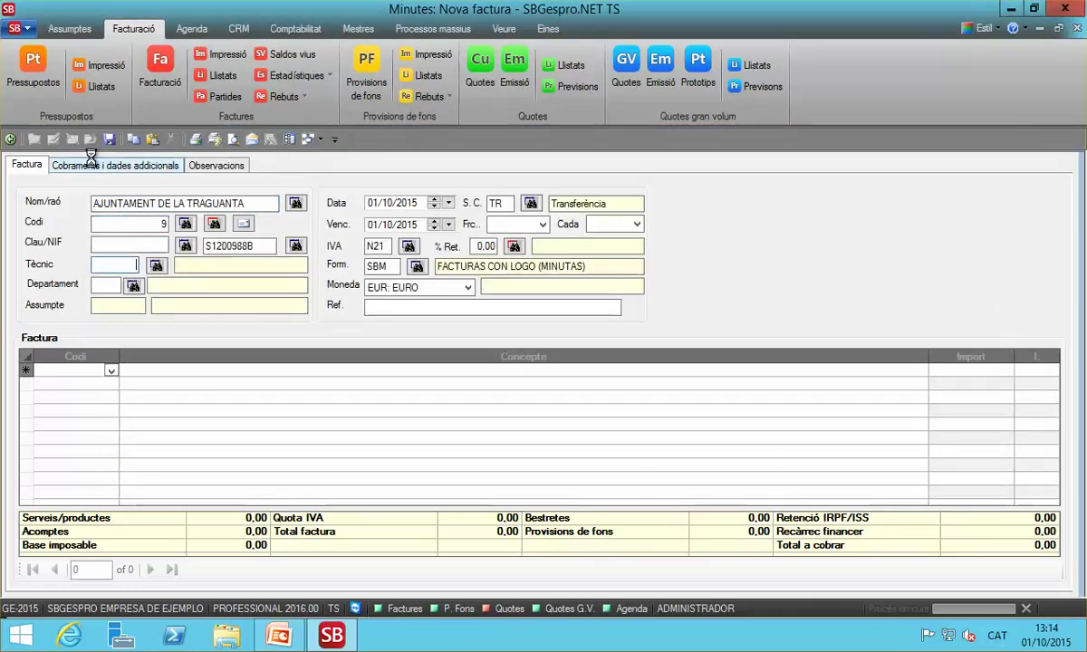
# Complete the invoice header with technician 1 and department JU, accepting the remaining default values.
pyautogui.press('Return')
pyautogui.press('Return')
pyautogui.press('Return')
pyautogui.press('Return')
pyautogui.press('Return')
pyautogui.press('Return')
pyautogui.press('Return')
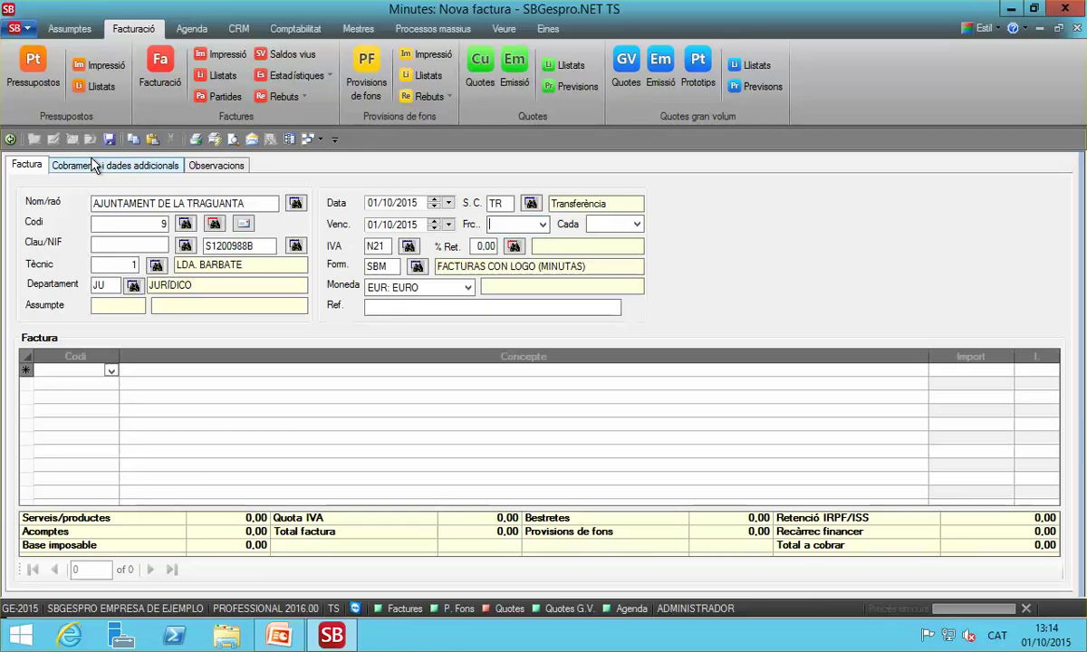
pyautogui.press('Return')
pyautogui.press('Return')
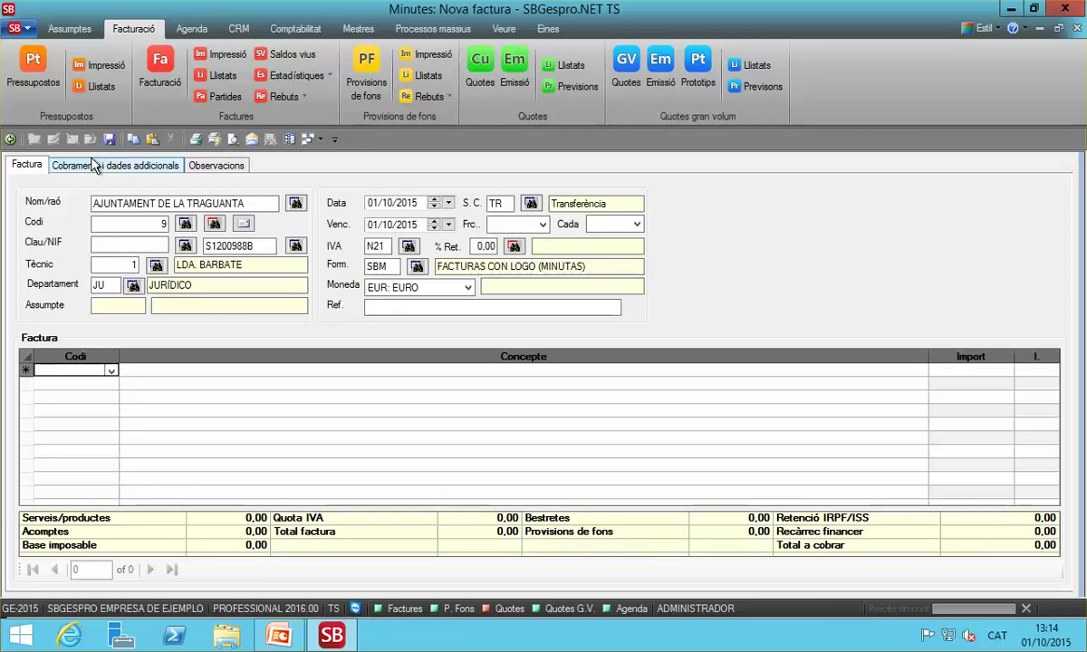
# Add service H00 (Honorarios dpto. jurídico técnico senior) to the first invoice line.
pyautogui.write('H')
pyautogui.press('Return')
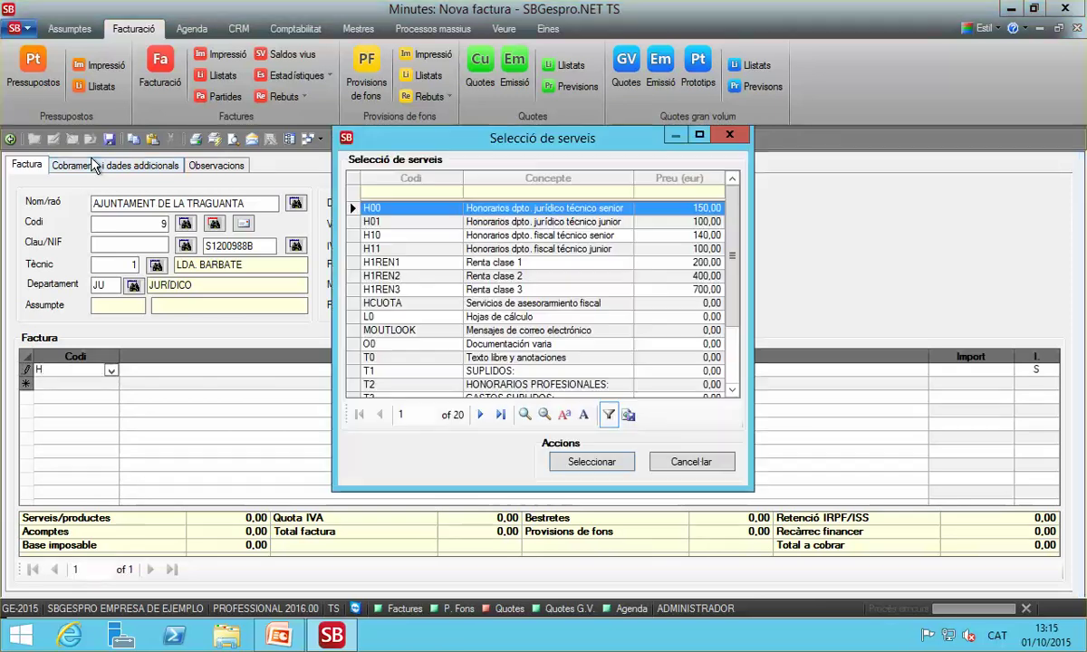
pyautogui.press('Return')
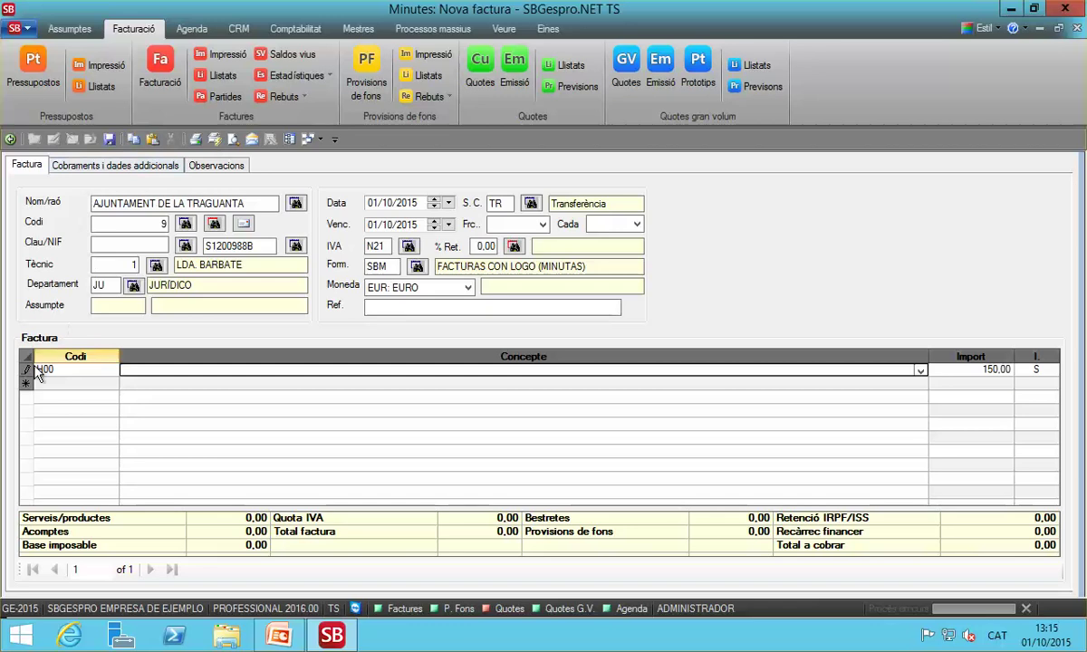
# Increase the height of the invoice rows and enter the concept "Incorporacio" for the H00 line.
pyautogui.moveTo(26, 376); pyautogui.dragTo(27, 387)
pyautogui.click(135, 376)
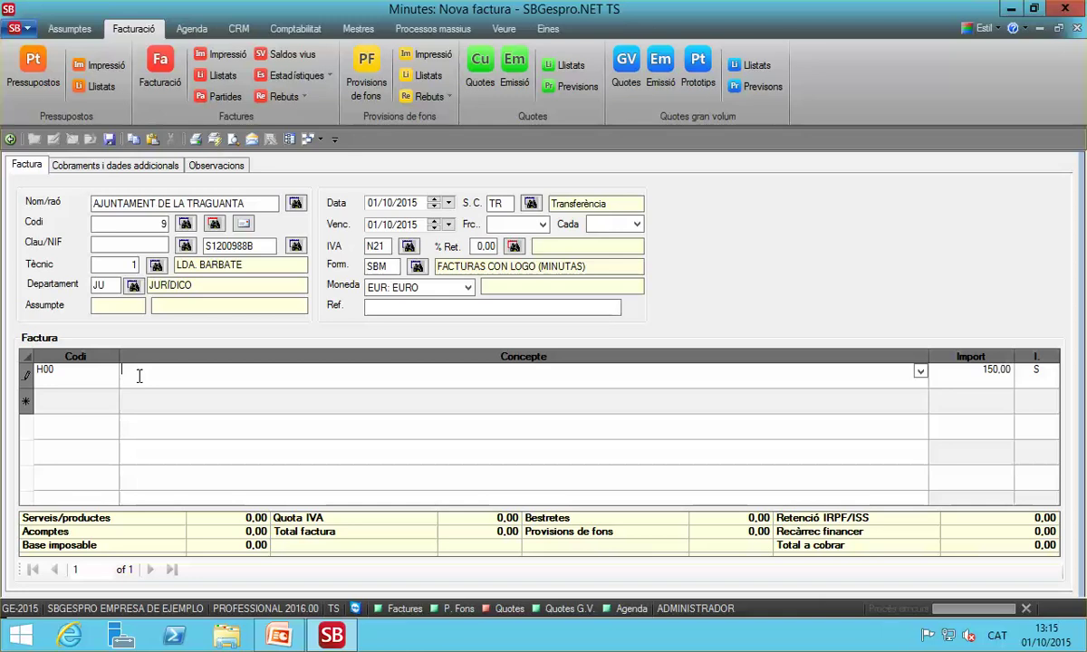
pyautogui.write('Incorporacio')
# Set the spelling language to Català and replace the concept word with the suggestion "Incorporació".
pyautogui.rightClick(146, 370)
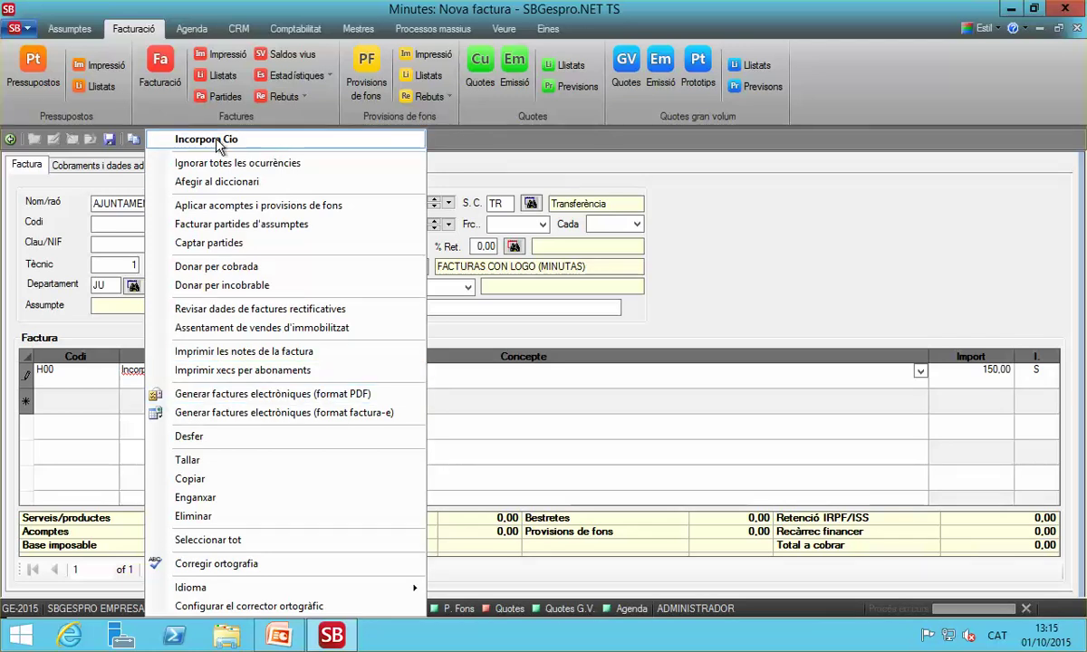
pyautogui.moveTo(343, 590)
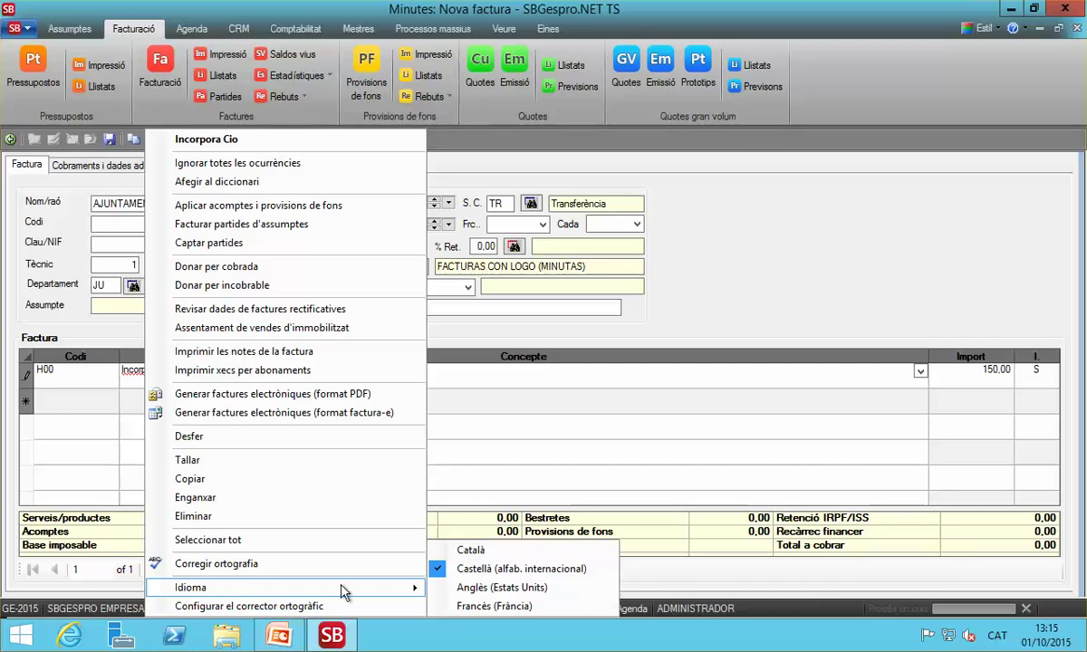
pyautogui.click(485, 552)
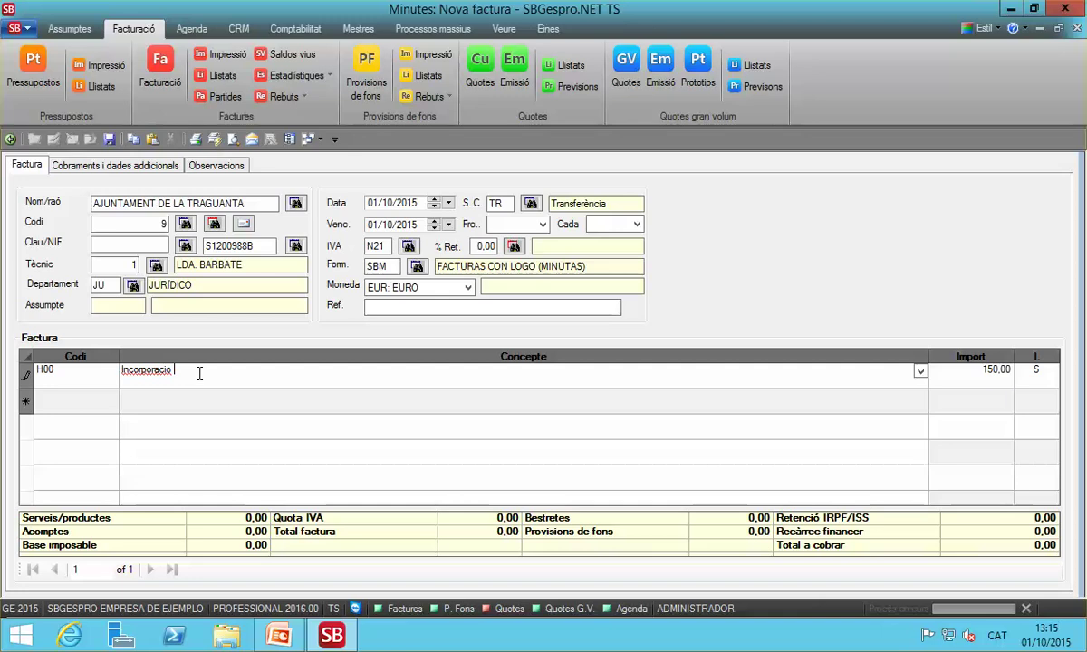
pyautogui.rightClick(155, 371)
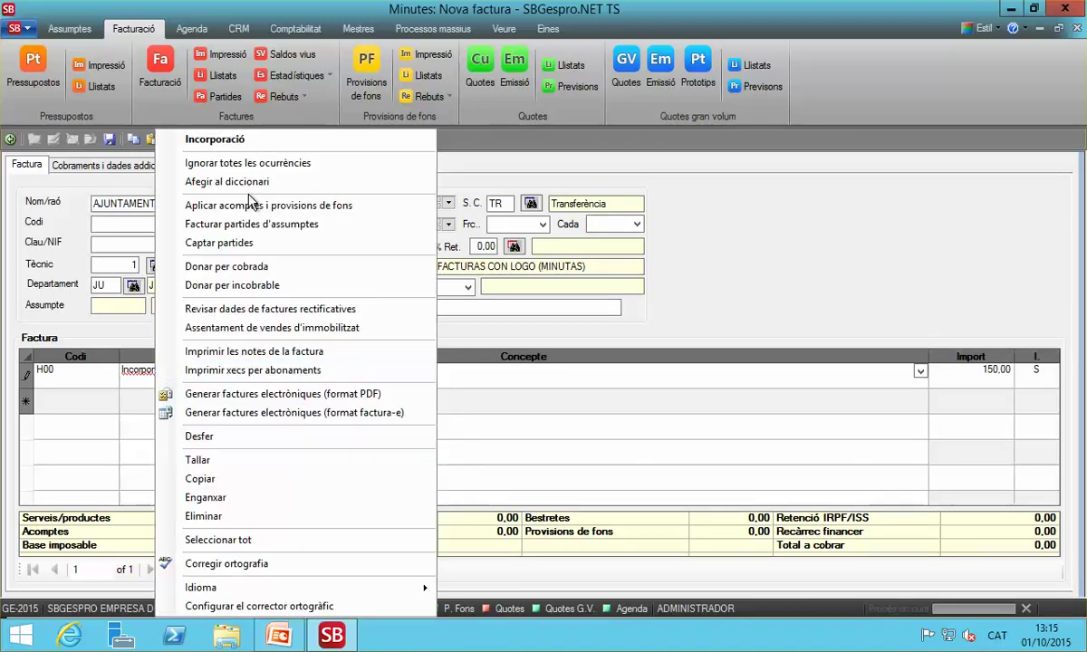
pyautogui.click(218, 140)
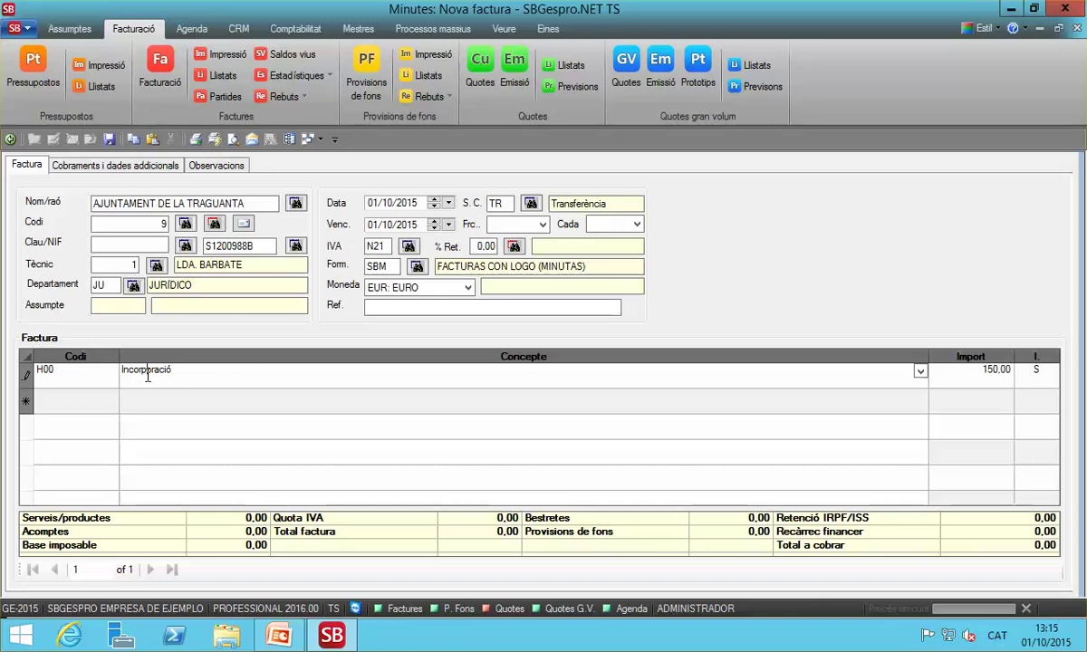
# Check that Català is the active spelling language and run the spelling correction on the concept text.
pyautogui.rightClick(148, 375)
pyautogui.moveTo(241, 589)
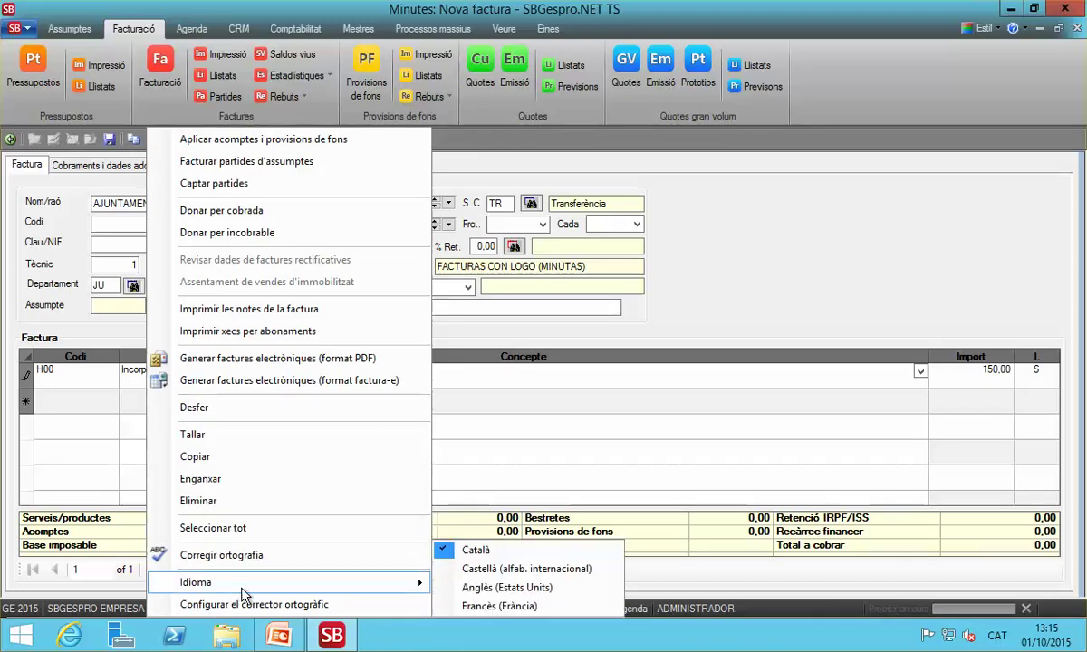
pyautogui.click(331, 559)
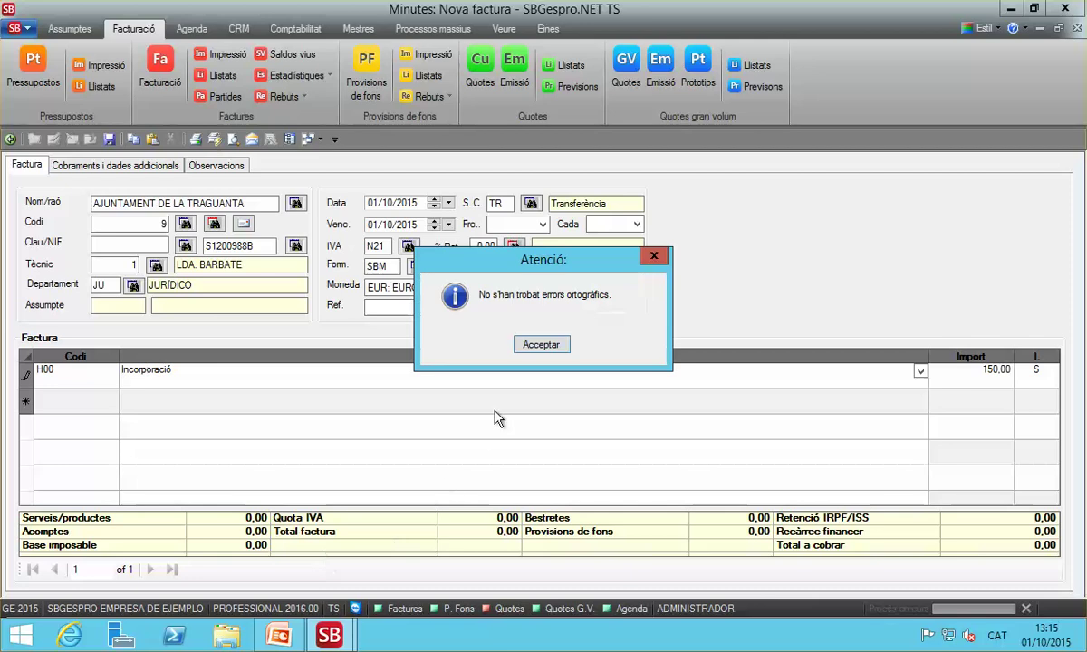
pyautogui.click(541, 345)
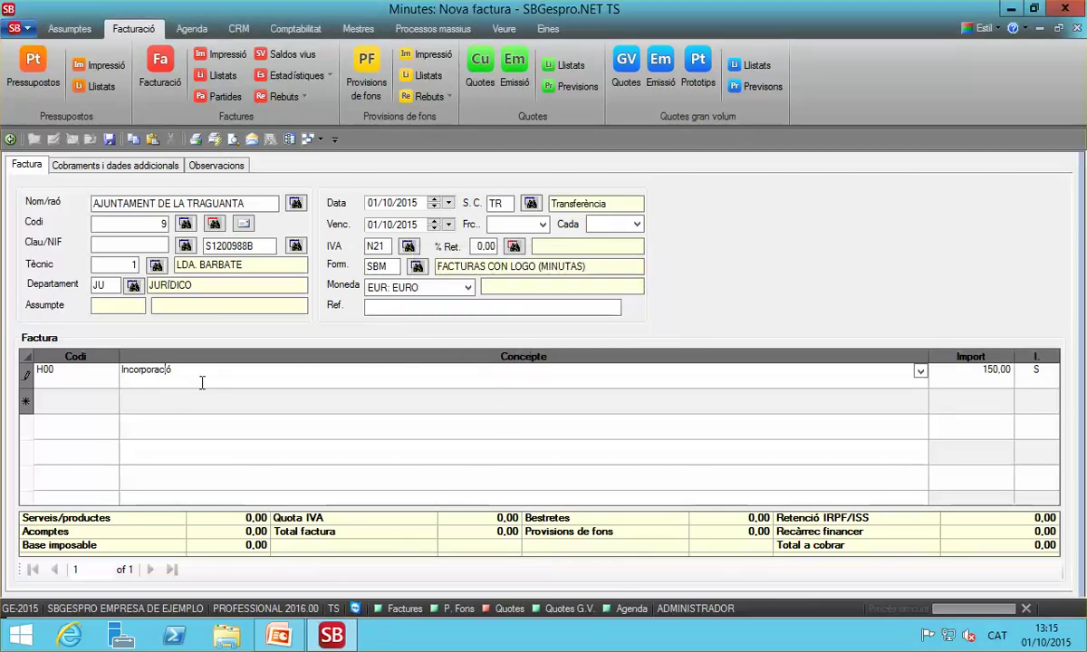
# Change the concept back to the unaccented "Incorporacio" and review the full spelling correction for it without applying a suggestion.
pyautogui.press('BackSpace')
pyautogui.write('p')
pyautogui.press('BackSpace')
pyautogui.write('o')
pyautogui.rightClick(160, 371)
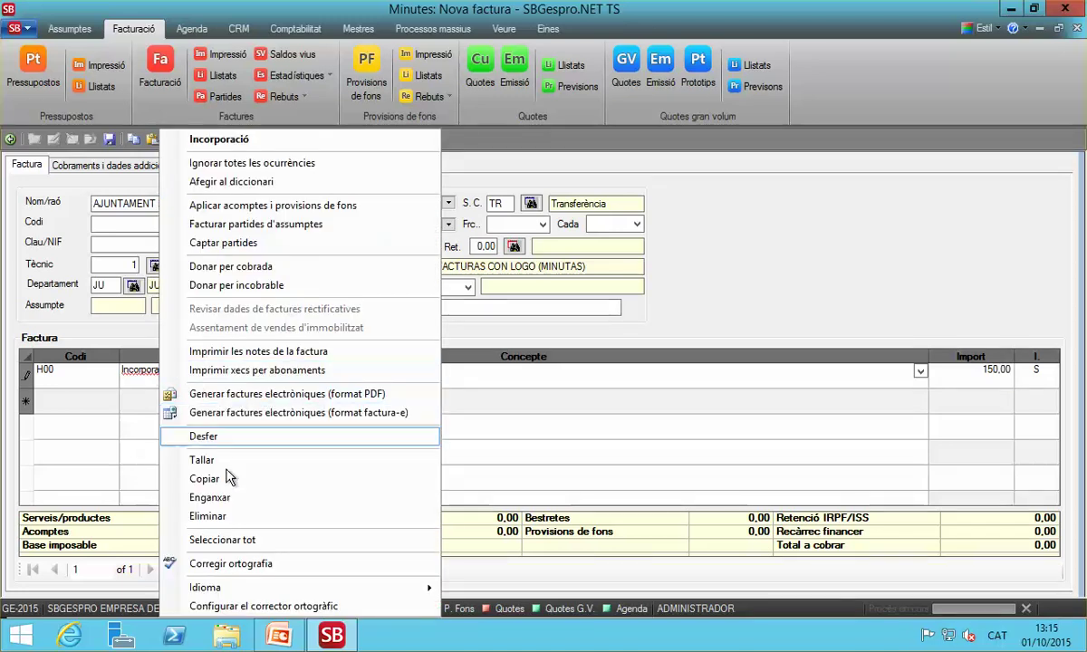
pyautogui.click(230, 563)
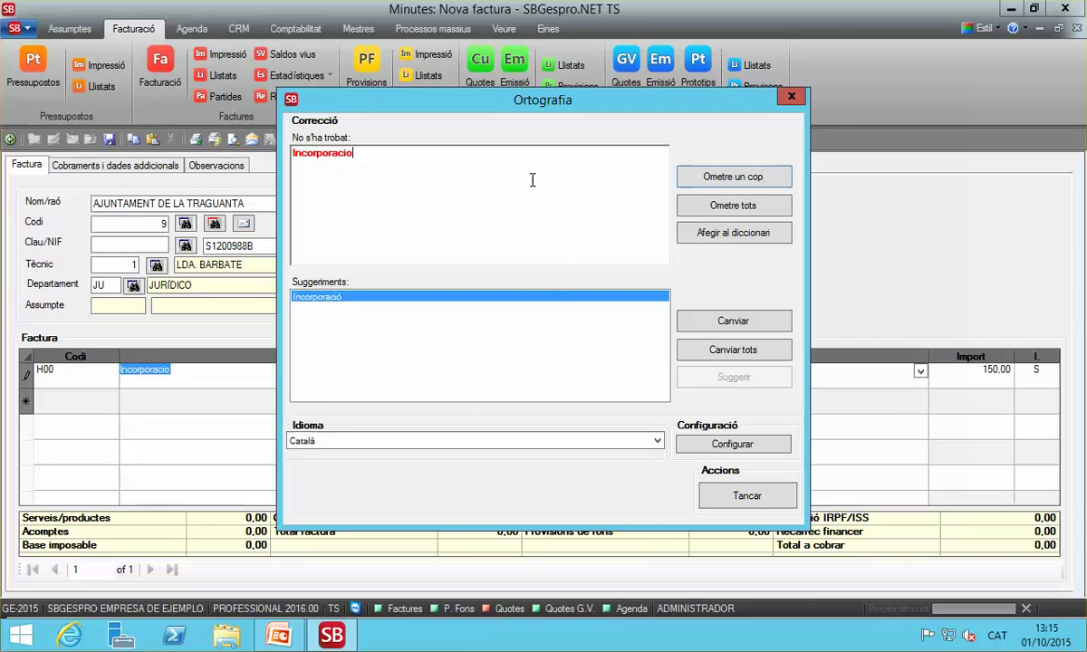
pyautogui.click(731, 497)
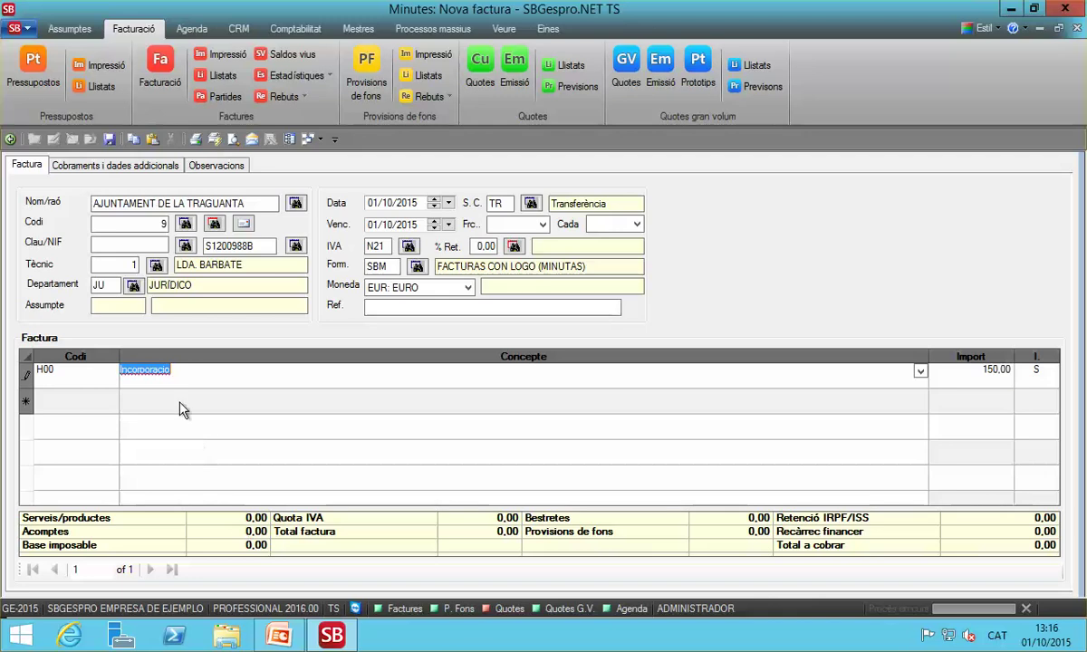
# Disable automatic suggestions in the spell checker options and close the options.
pyautogui.rightClick(163, 374)
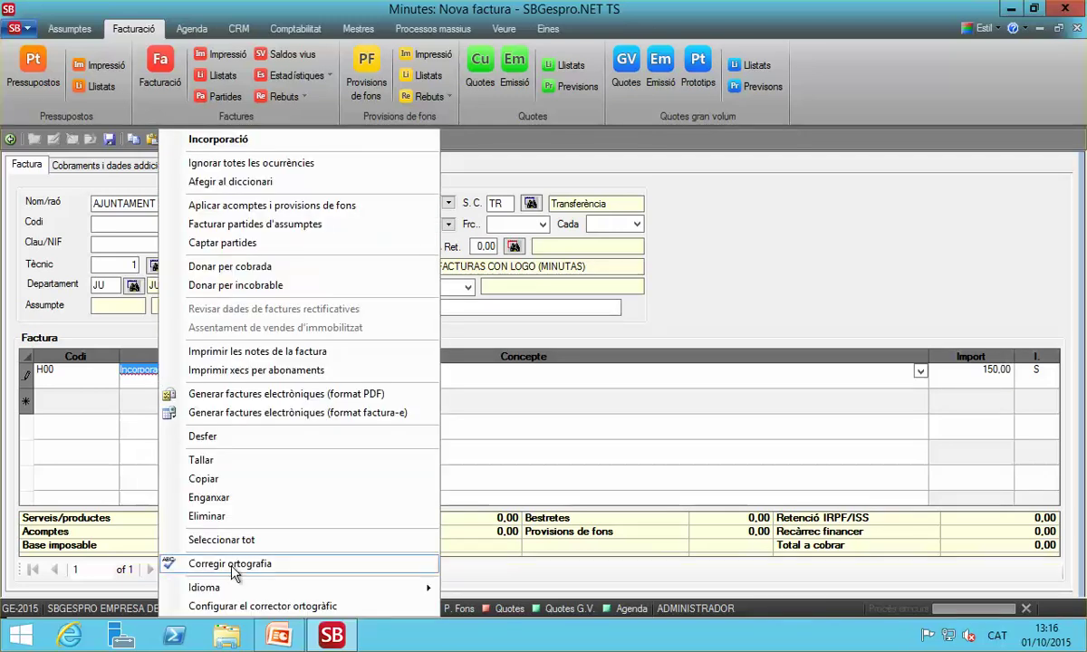
pyautogui.click(245, 607)
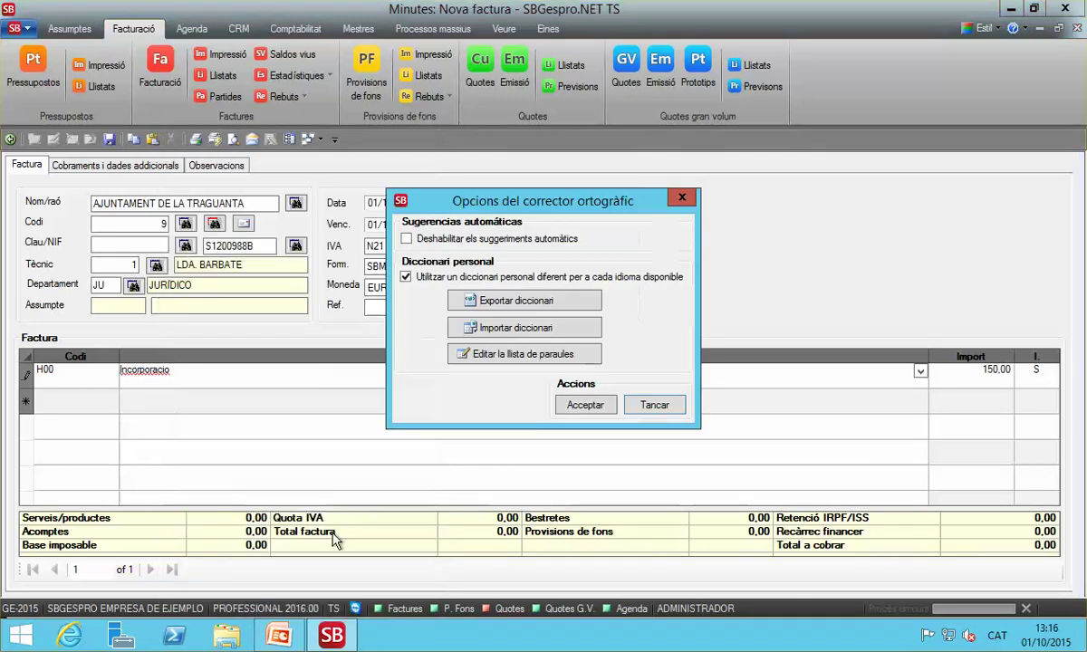
pyautogui.click(405, 238)
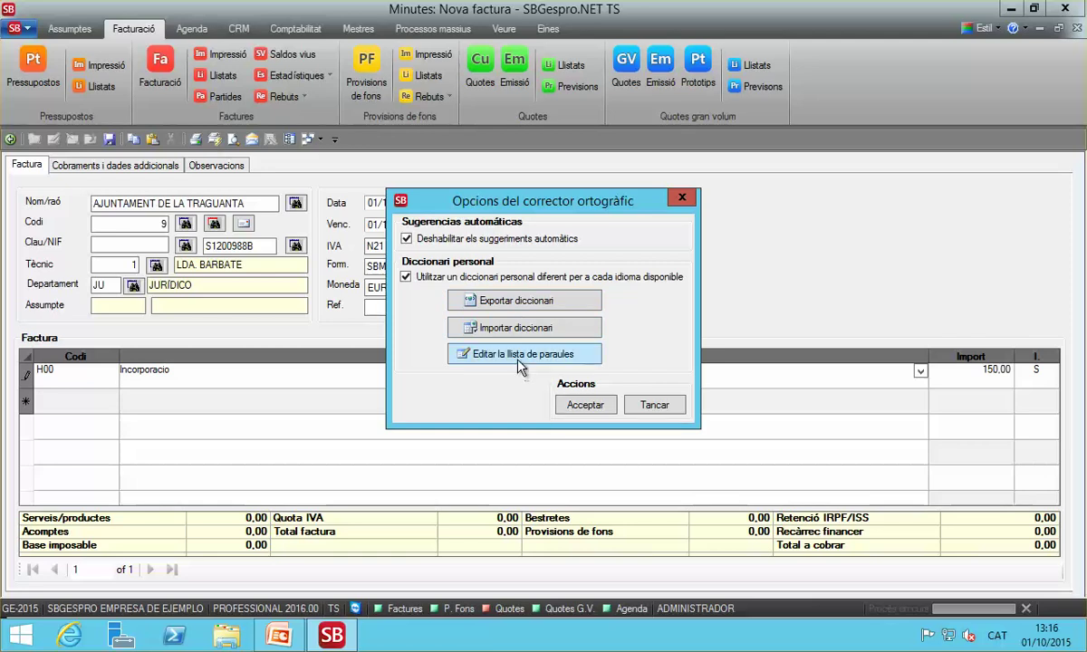
pyautogui.click(633, 409)
# Copy the concept word "Incorporacio" and paste a second copy after it in the same invoice line.
pyautogui.hotkey('ctrl', 'c')
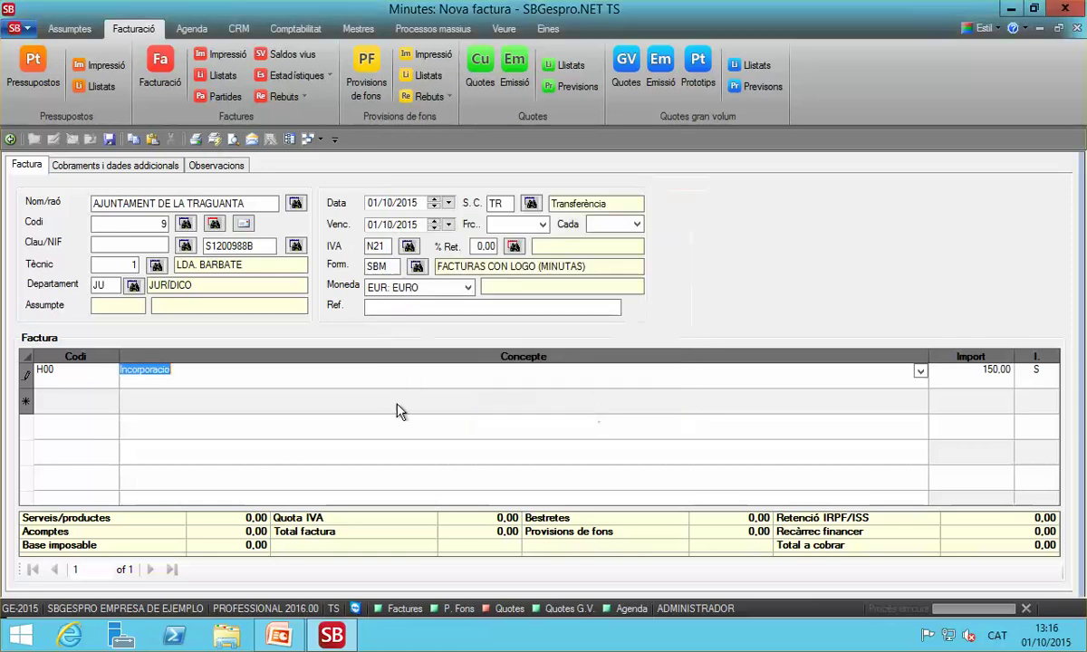
pyautogui.rightClick(145, 379)
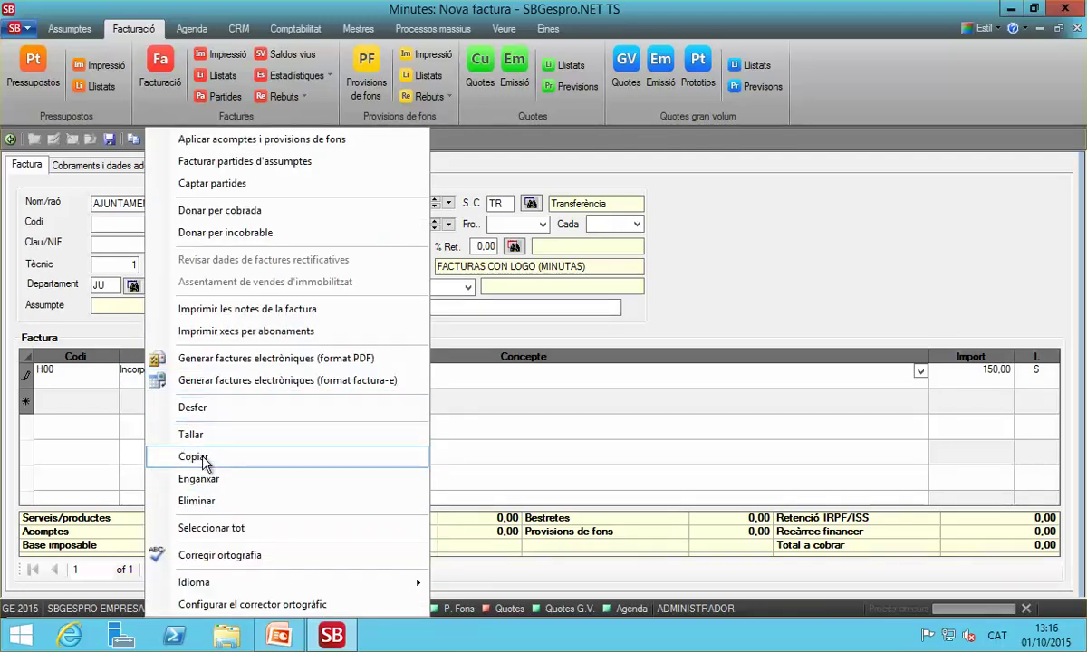
pyautogui.click(131, 369)
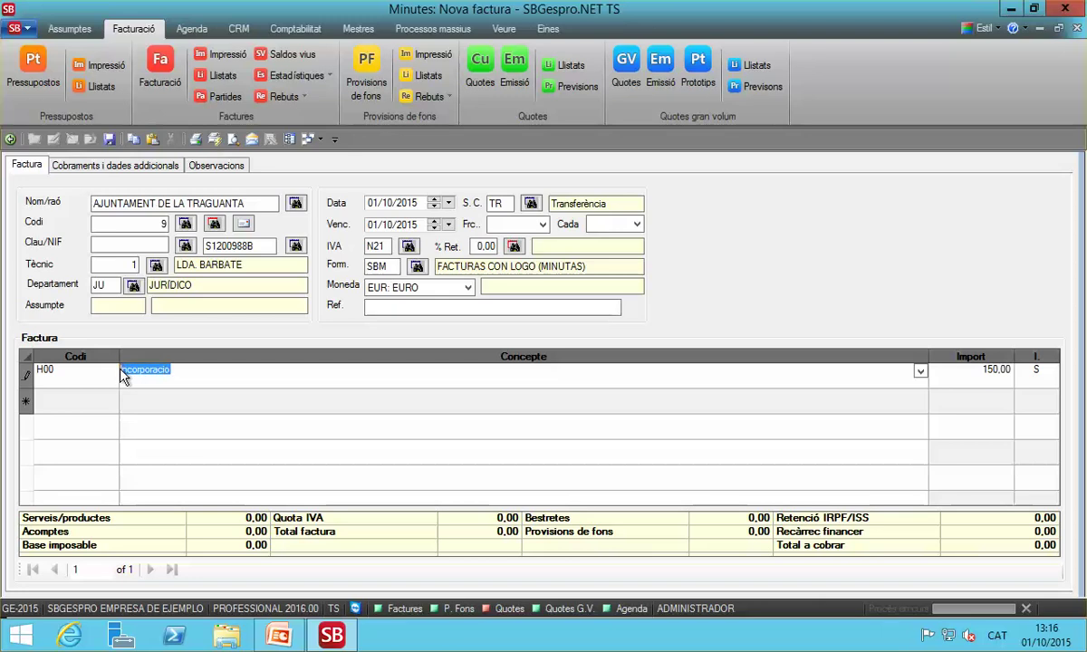
pyautogui.rightClick(140, 371)
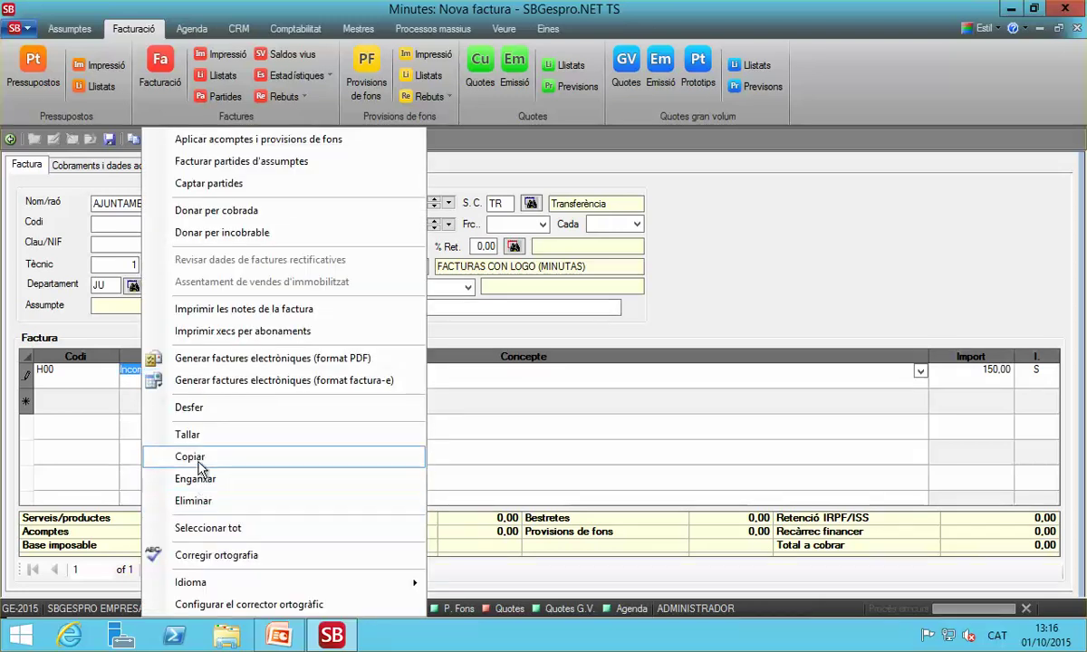
pyautogui.click(200, 464)
pyautogui.click(192, 369)
pyautogui.rightClick(193, 371)
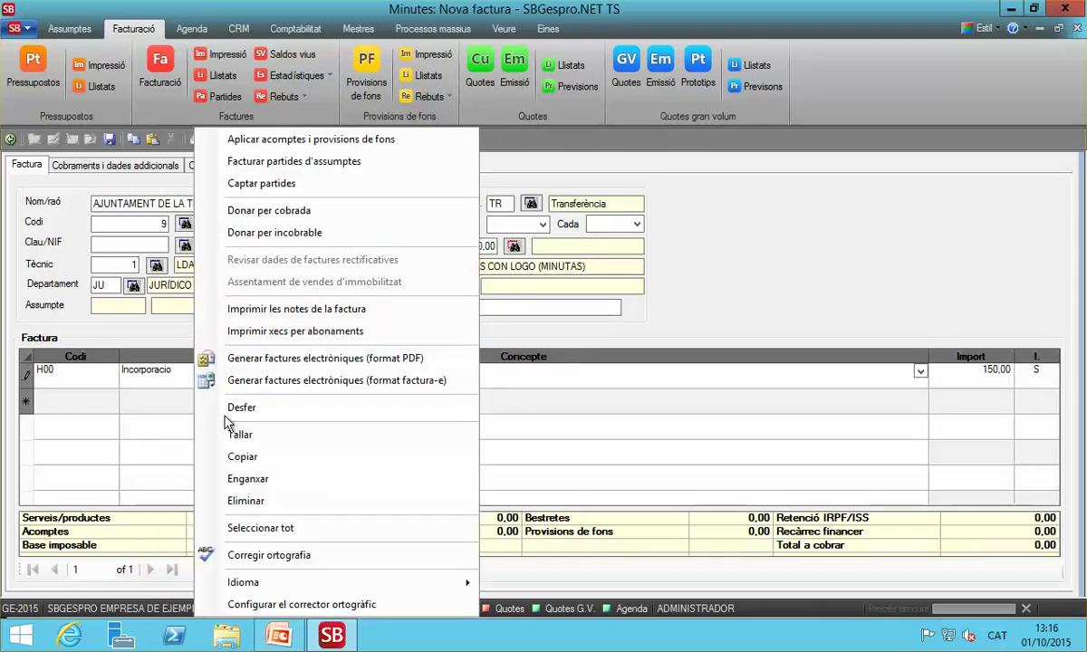
pyautogui.click(252, 478)
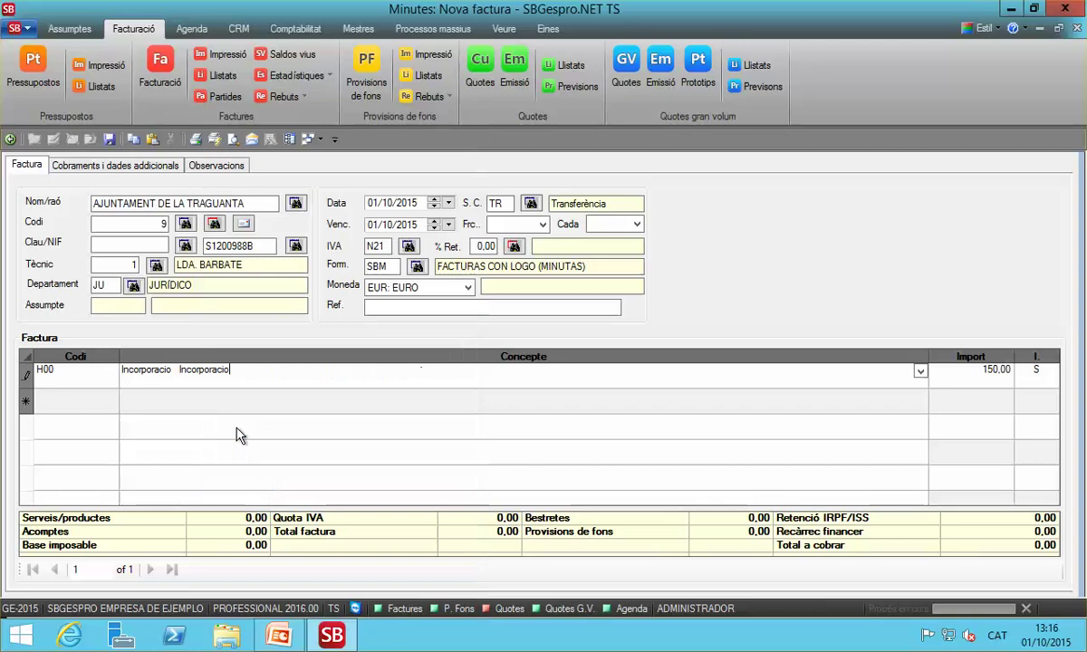
# Delete the duplicated word from the concept and close the new invoice without saving it.
pyautogui.moveTo(230, 371); pyautogui.dragTo(196, 371)
pyautogui.rightClick(197, 376)
pyautogui.click(242, 448)
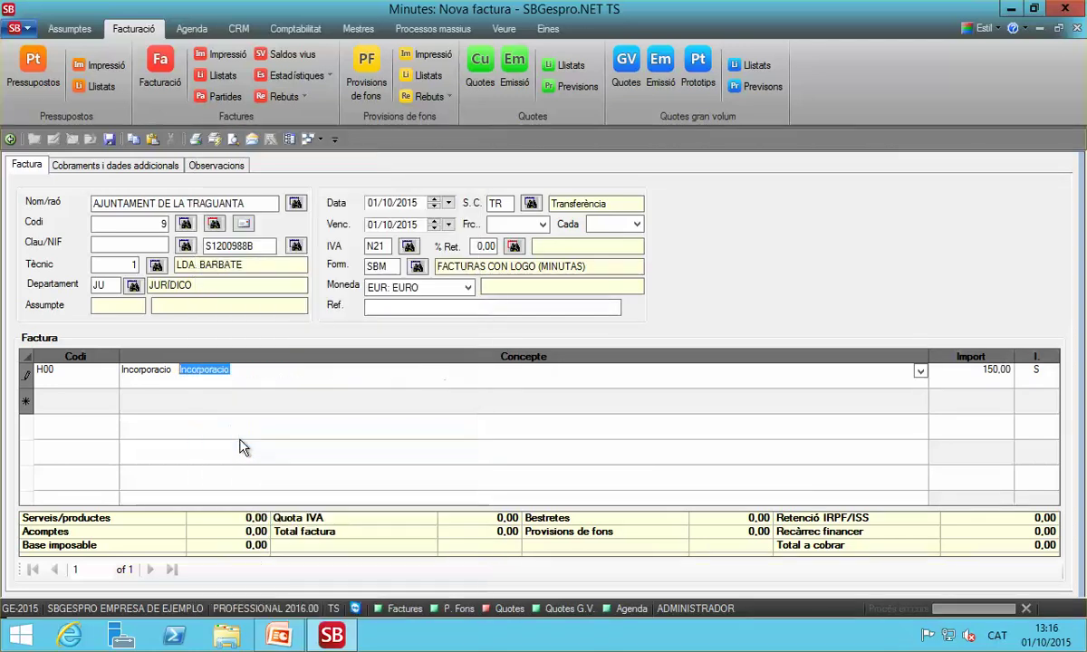
pyautogui.press('Delete')
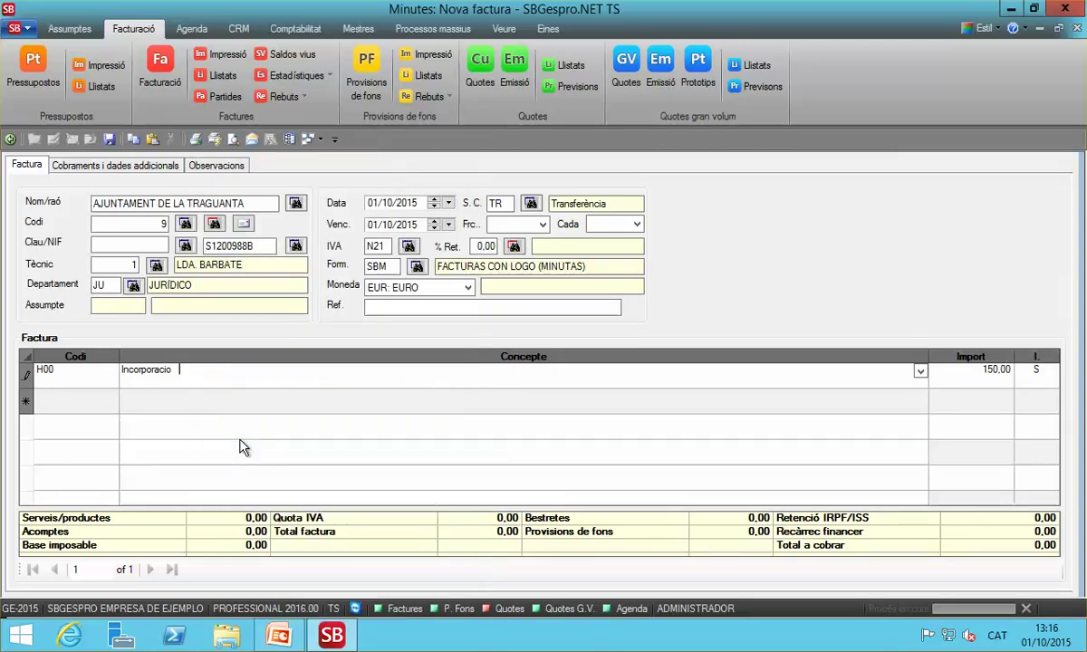
pyautogui.rightClick(194, 380)
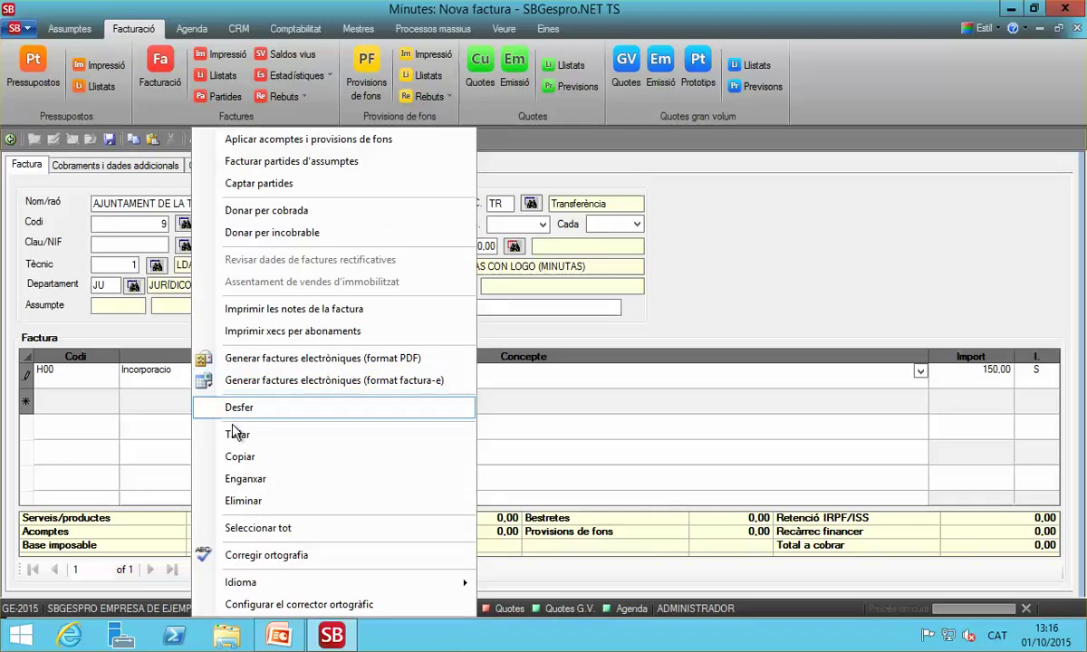
pyautogui.click(659, 308)
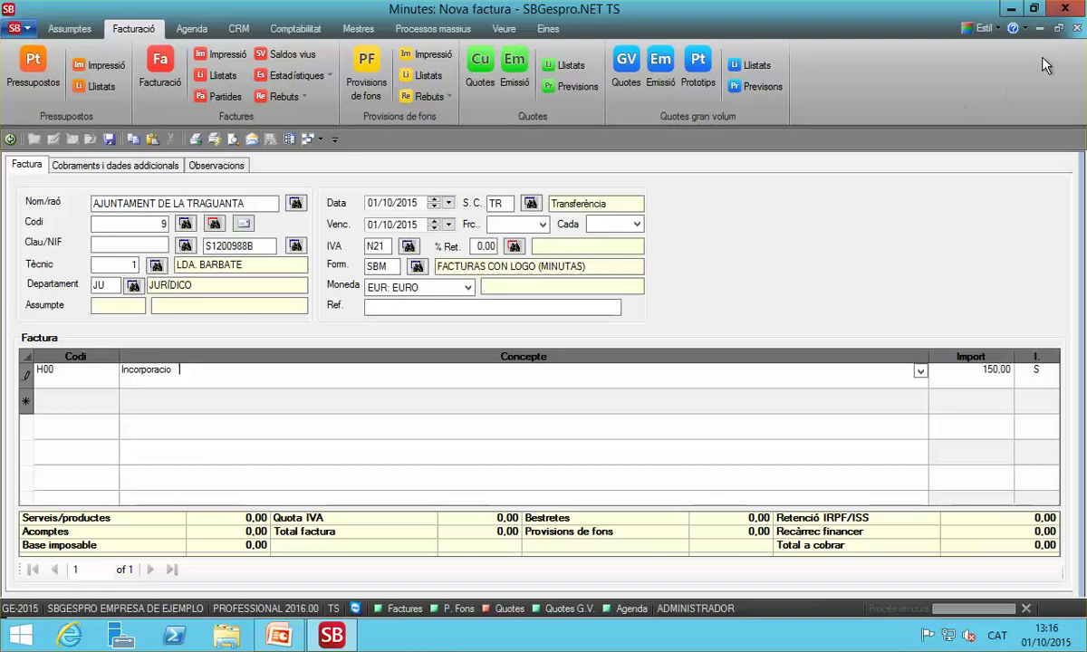
pyautogui.click(1075, 31)
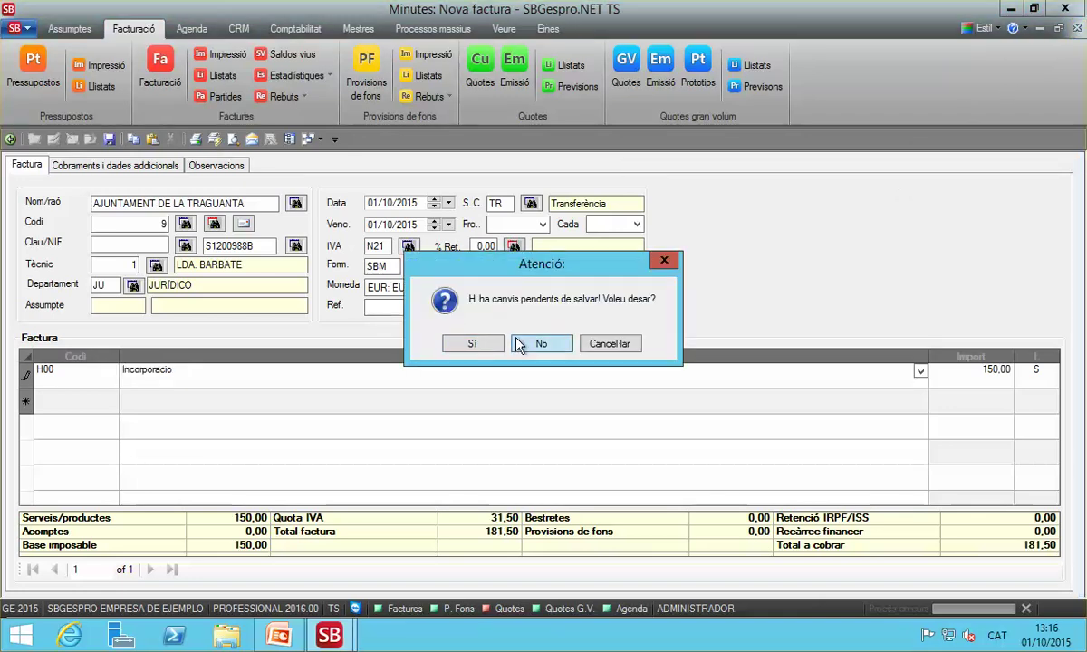
pyautogui.click(521, 345)
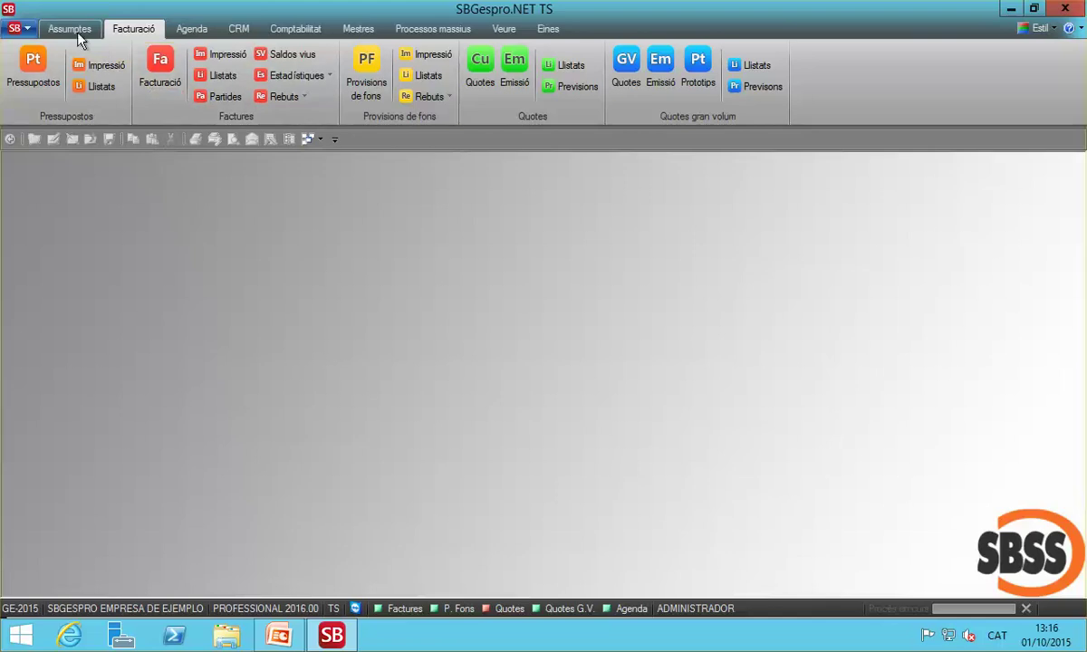
pyautogui.click(68, 30)
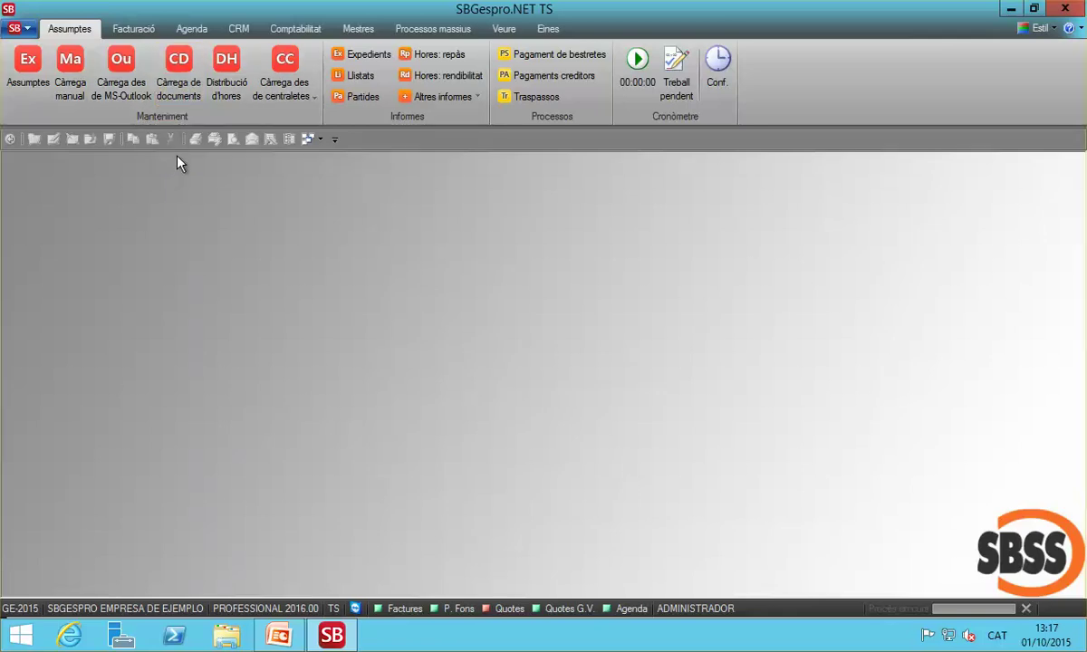
pyautogui.click(177, 78)
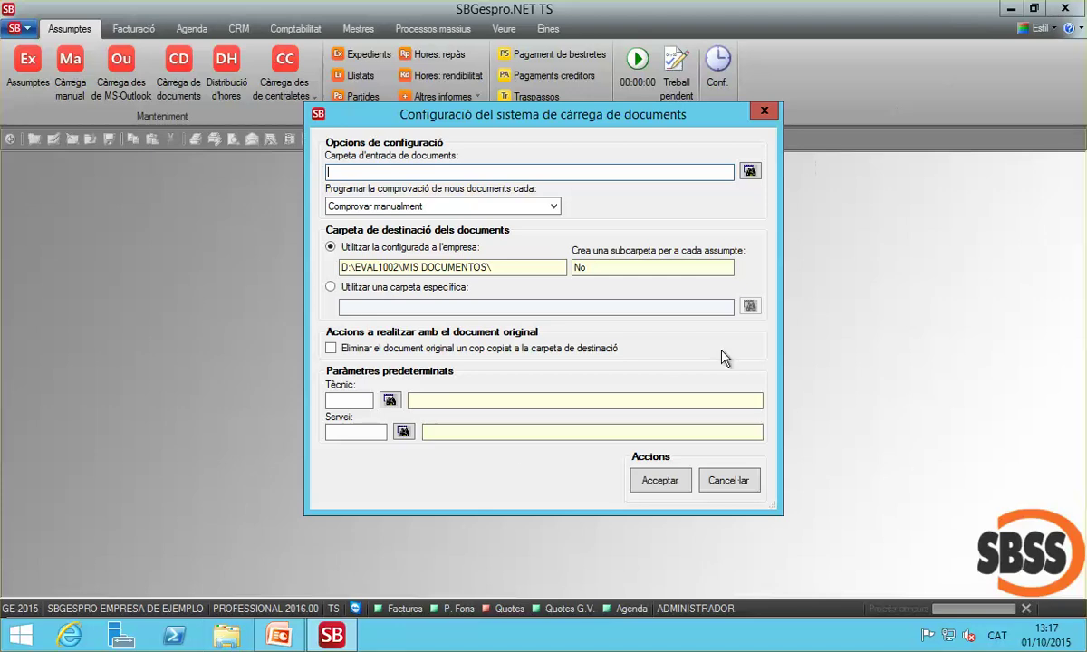
pyautogui.click(734, 480)
pyautogui.click(548, 344)
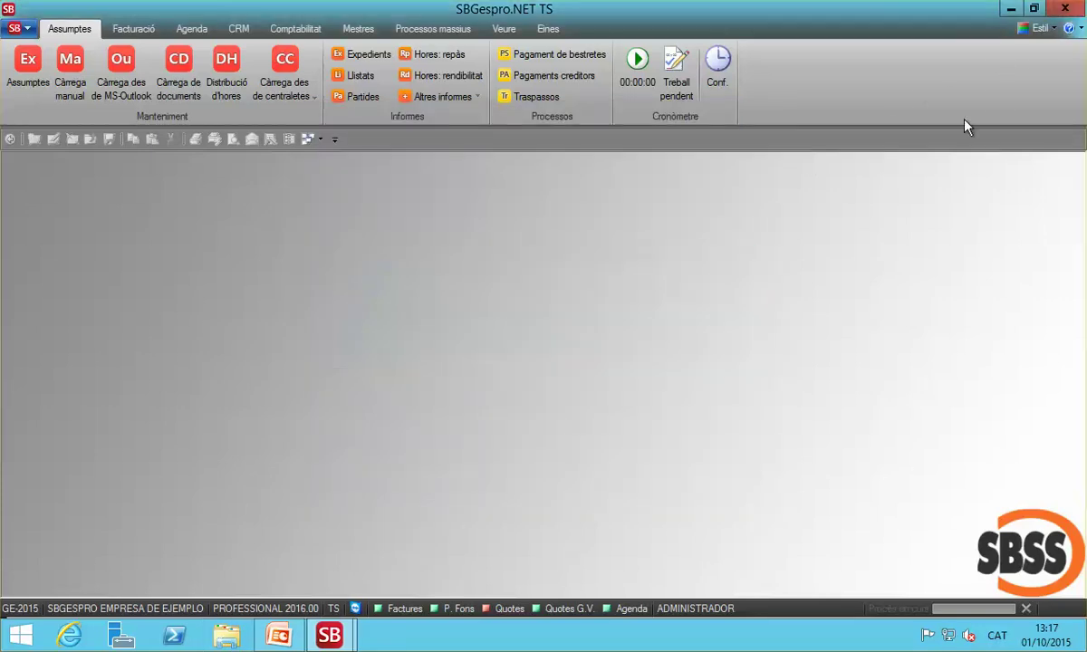
# Switch to the desktop, inspect the Pendents and Processats folders inside Escaner, and return to SBGespro.NET.
pyautogui.click(1010, 9)
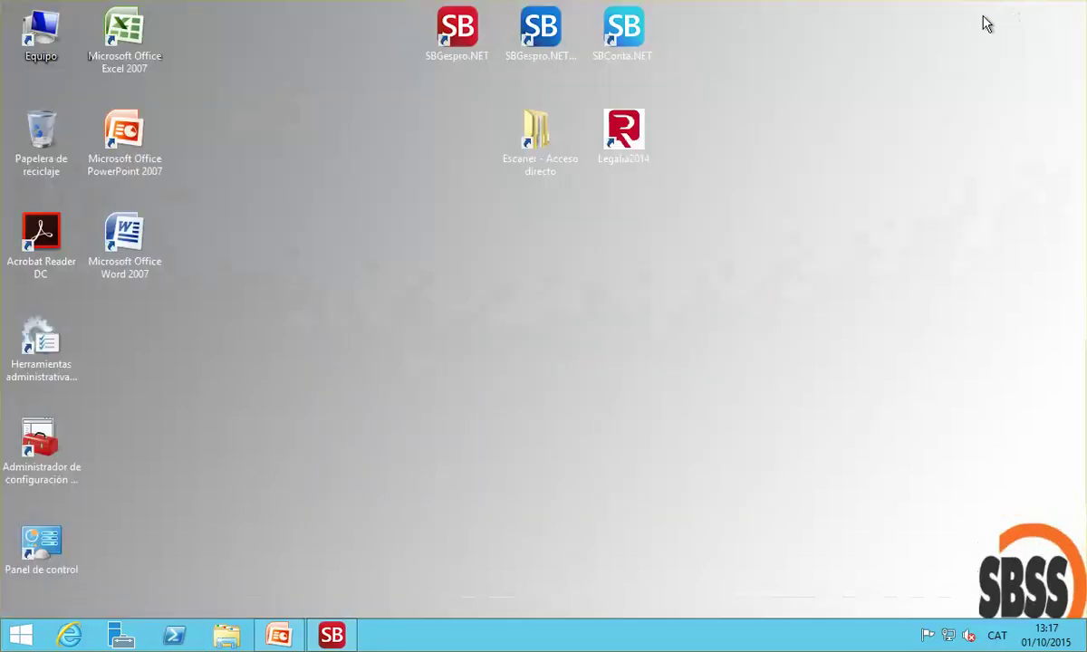
pyautogui.doubleClick(540, 150)
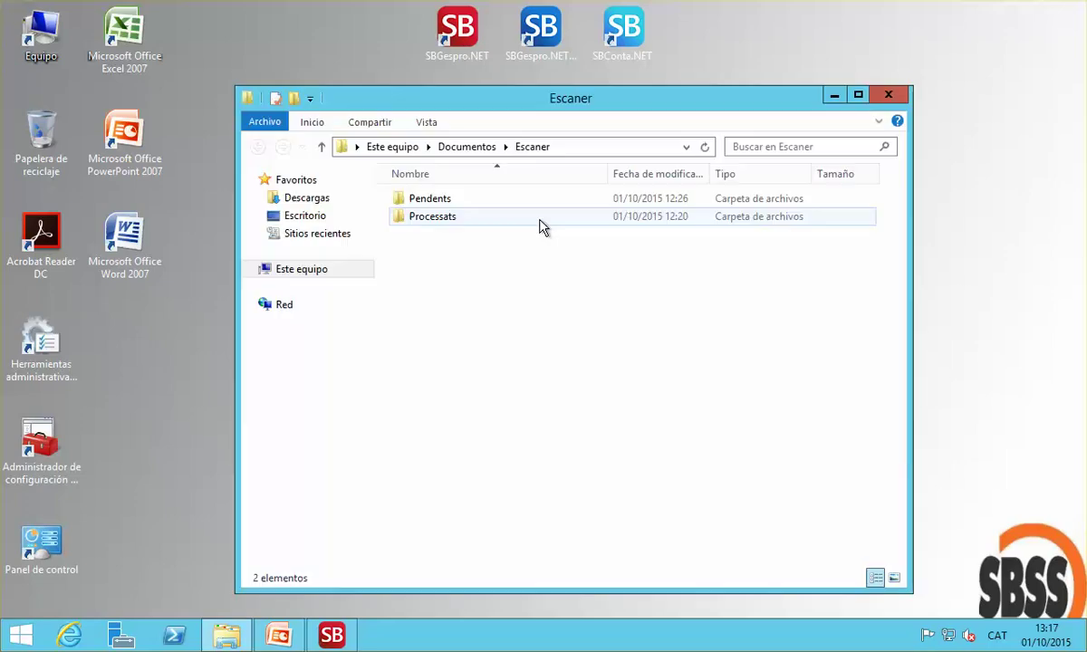
pyautogui.doubleClick(477, 204)
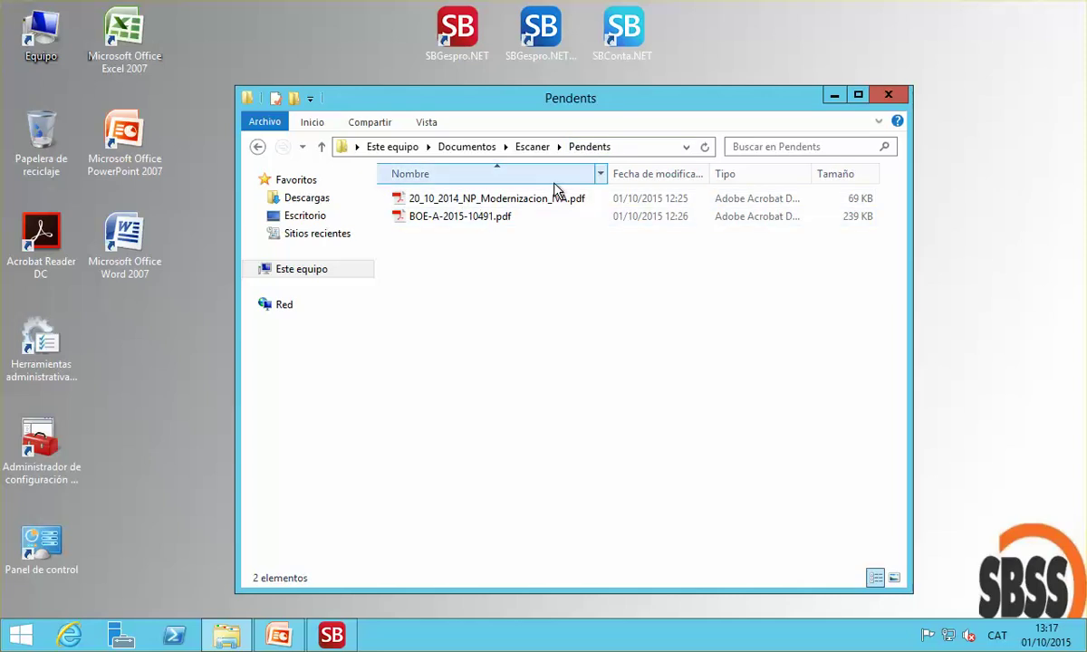
pyautogui.click(258, 147)
pyautogui.click(401, 219)
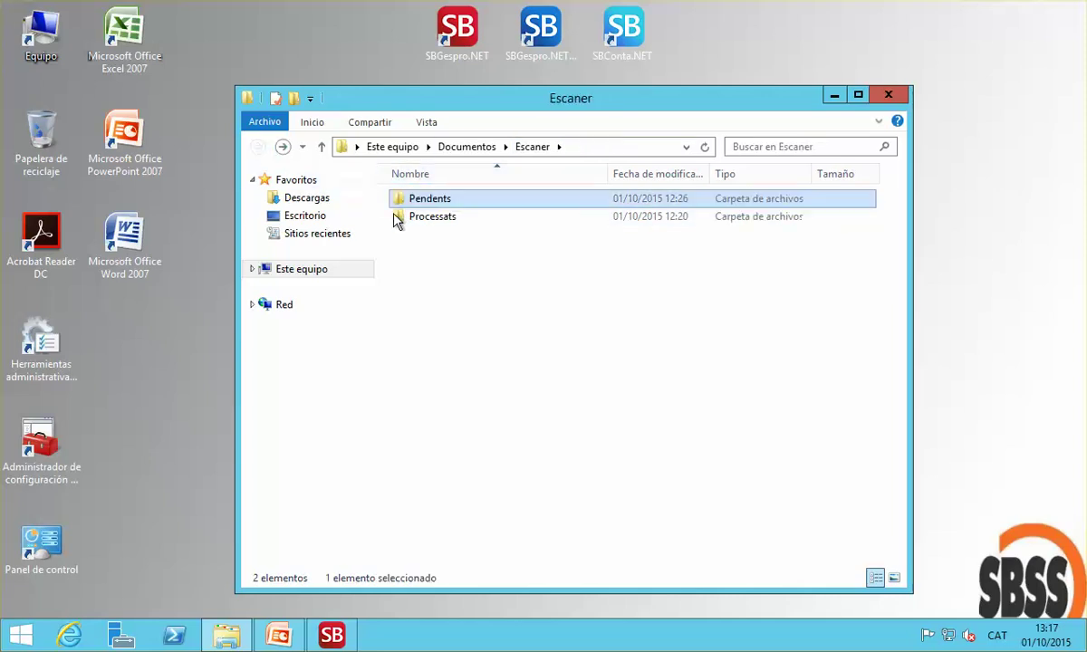
pyautogui.doubleClick(403, 219)
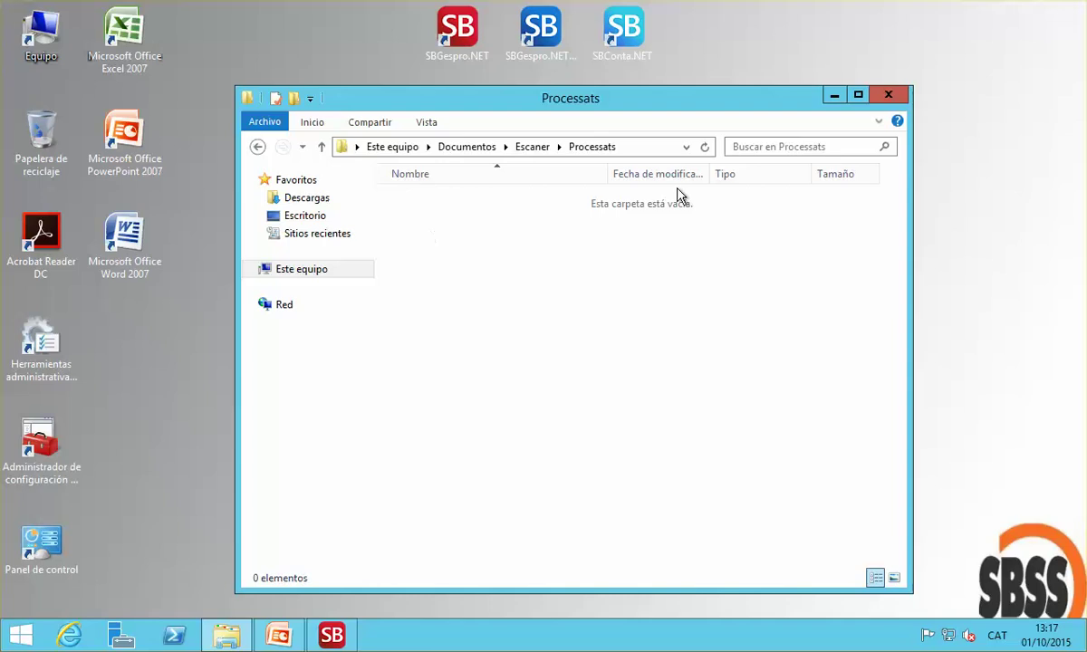
pyautogui.click(888, 94)
pyautogui.click(331, 635)
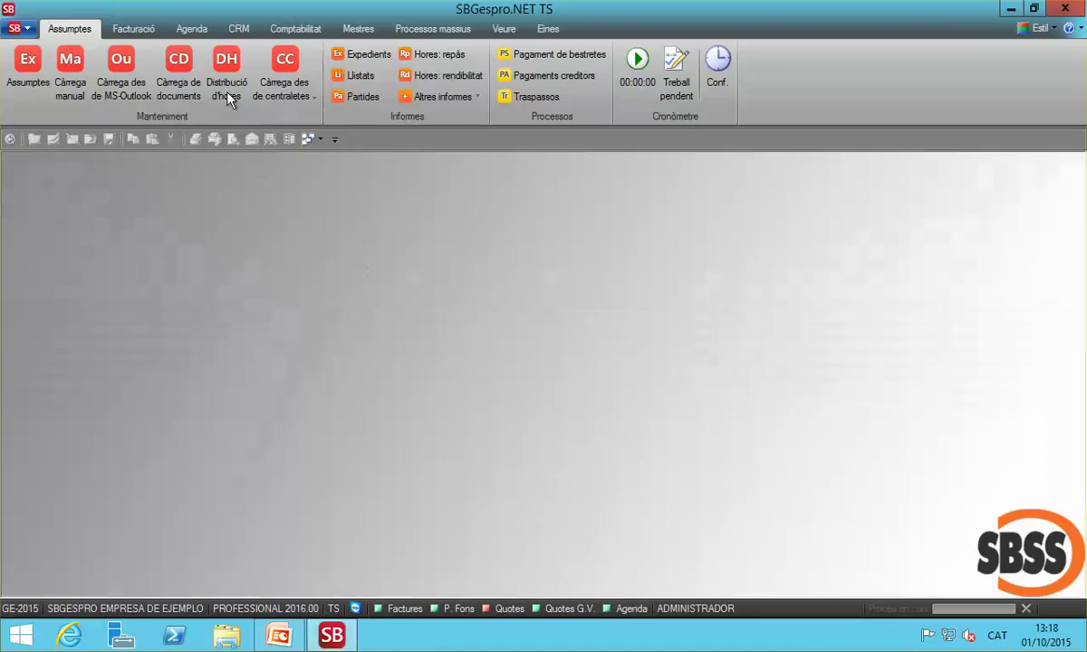
# In the document loading configuration, set the input folder to Documentos\Escaner\Pendents and check for new documents every 1 minut.
pyautogui.click(189, 70)
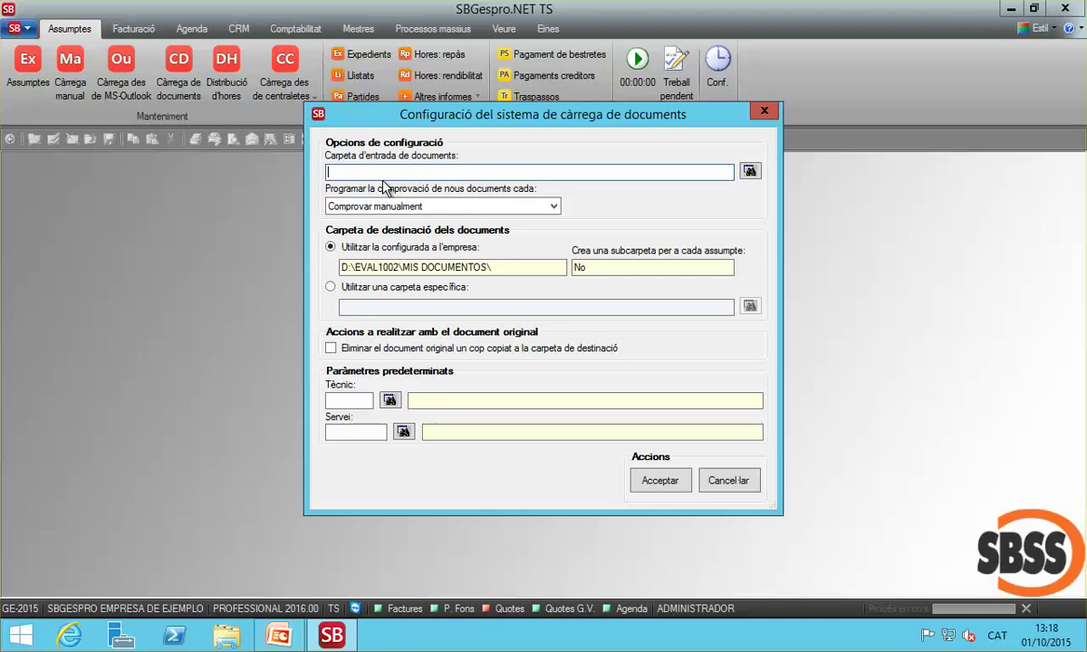
pyautogui.click(750, 171)
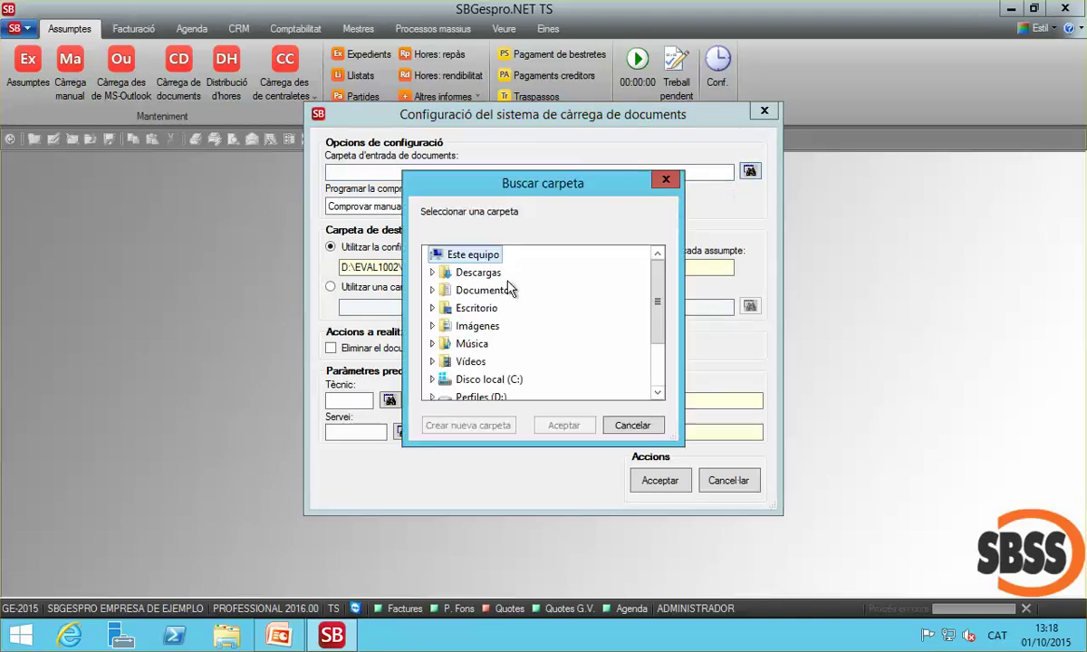
pyautogui.click(432, 290)
pyautogui.click(467, 325)
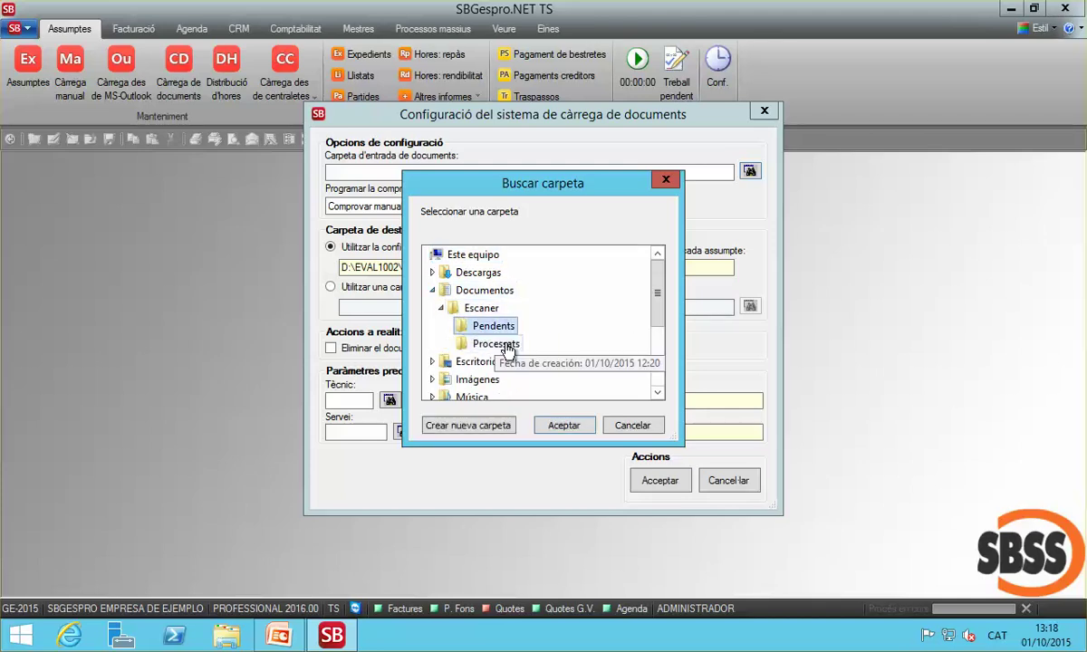
pyautogui.click(563, 425)
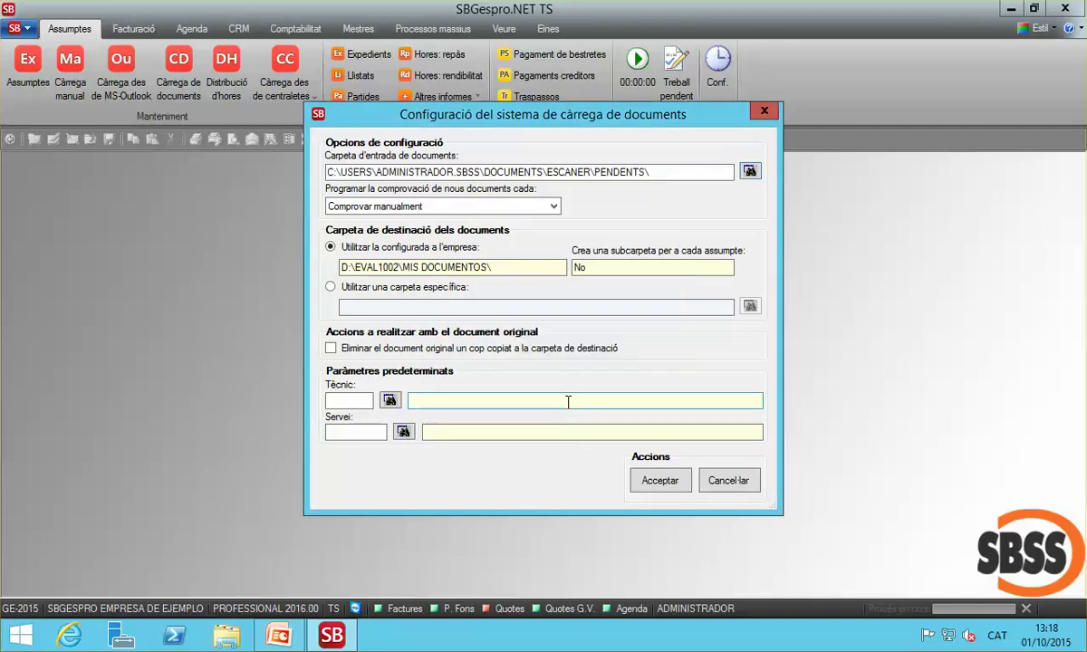
pyautogui.click(523, 206)
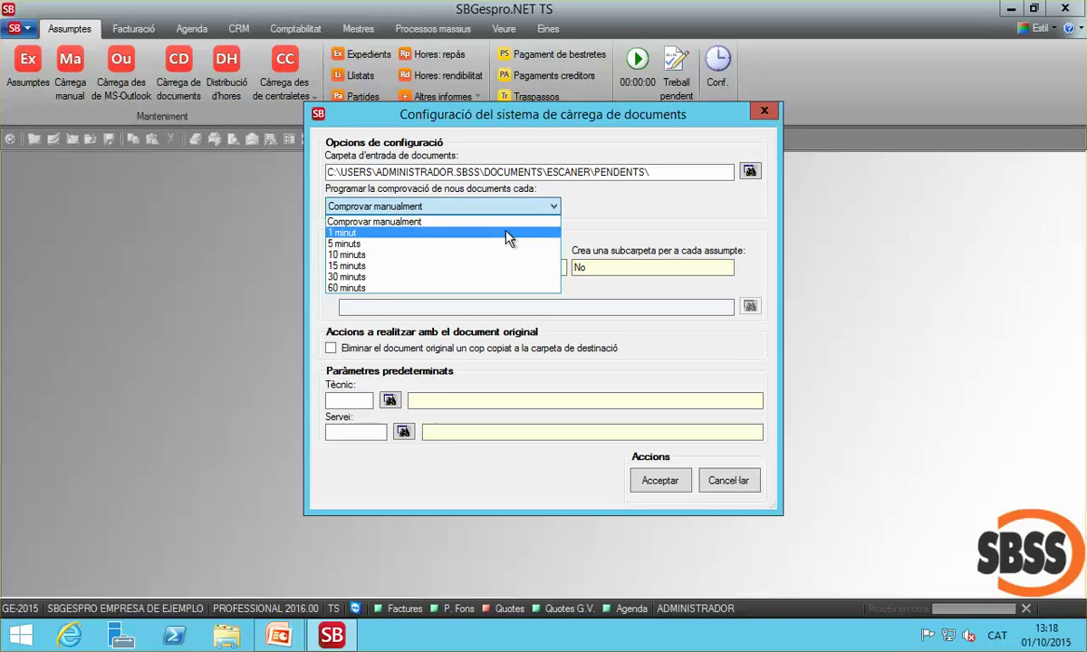
pyautogui.click(507, 233)
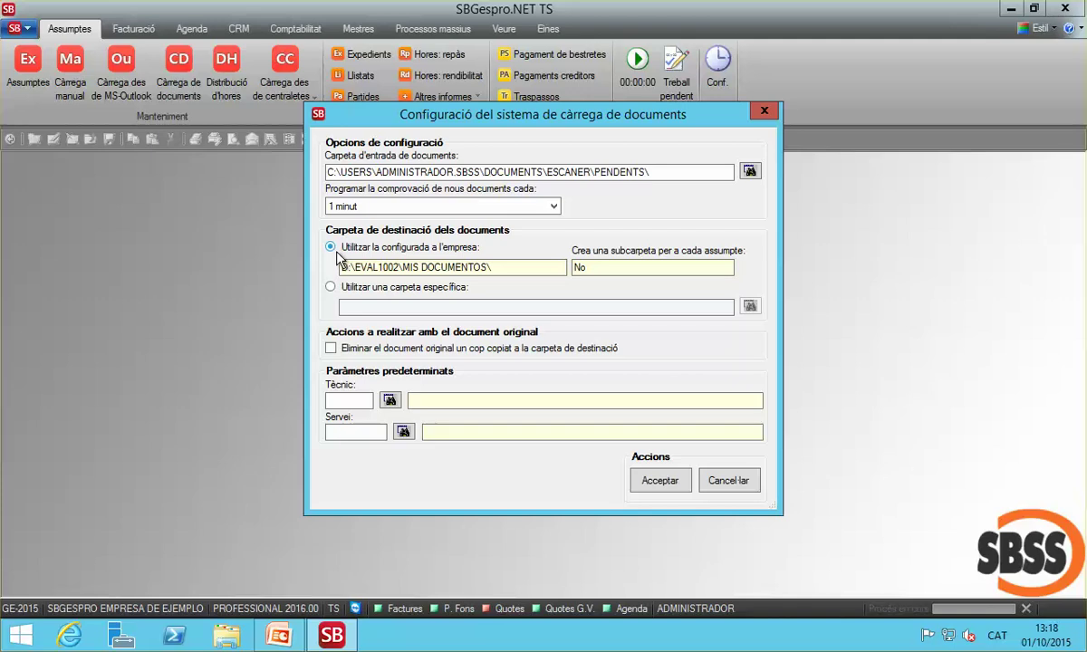
# Use Documentos\Escaner\Processats as the specific destination folder and enable deleting the original document once copied.
pyautogui.moveTo(506, 267); pyautogui.dragTo(329, 267)
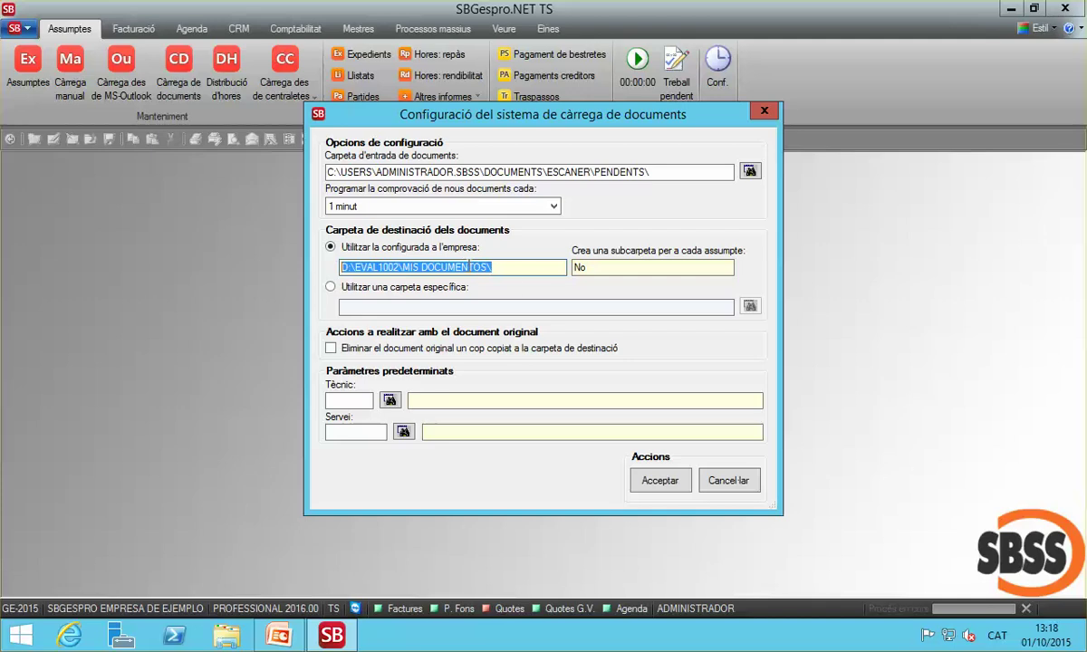
pyautogui.click(395, 285)
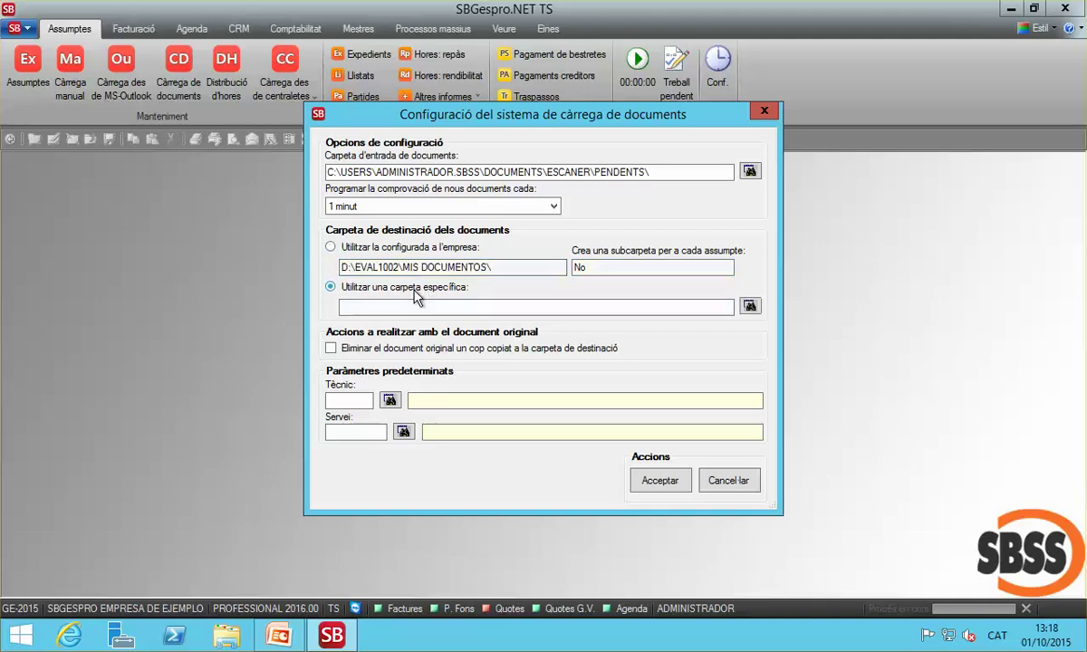
pyautogui.click(749, 307)
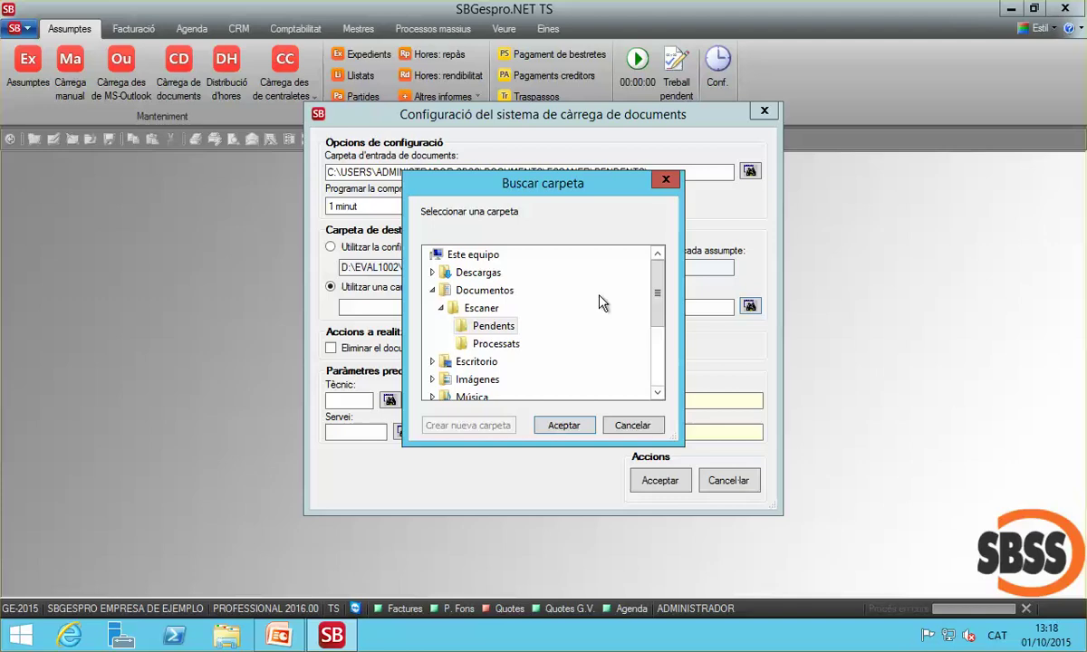
pyautogui.click(497, 343)
pyautogui.click(565, 424)
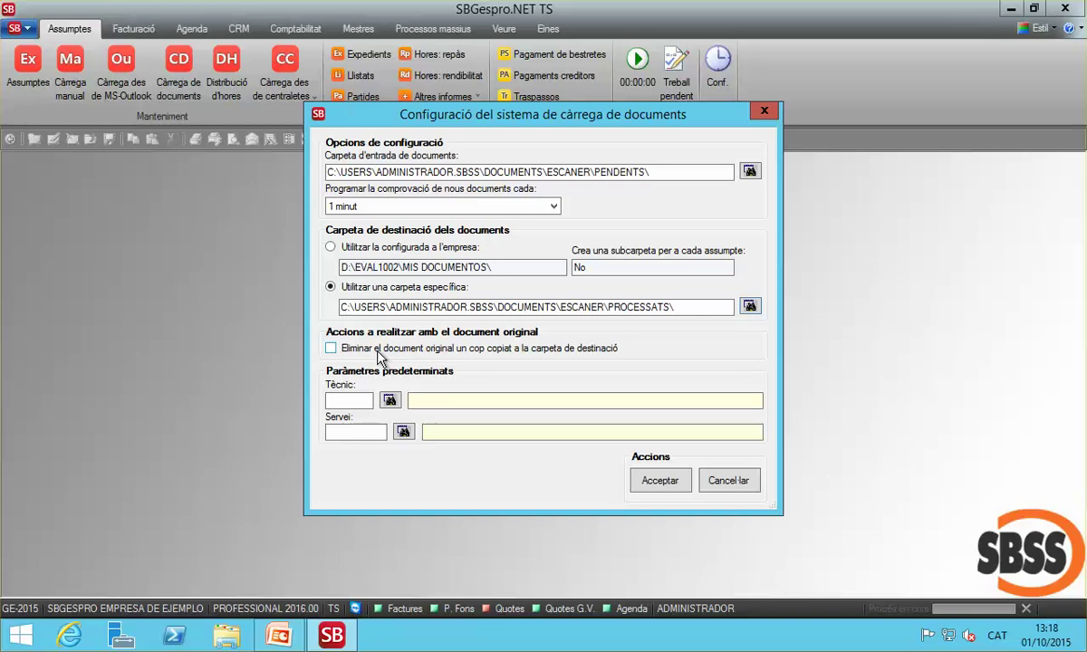
pyautogui.click(378, 352)
# Set the default technician to code 1 and the default service to O0, Documentación varia.
pyautogui.click(366, 402)
pyautogui.press('Return')
pyautogui.click(562, 462)
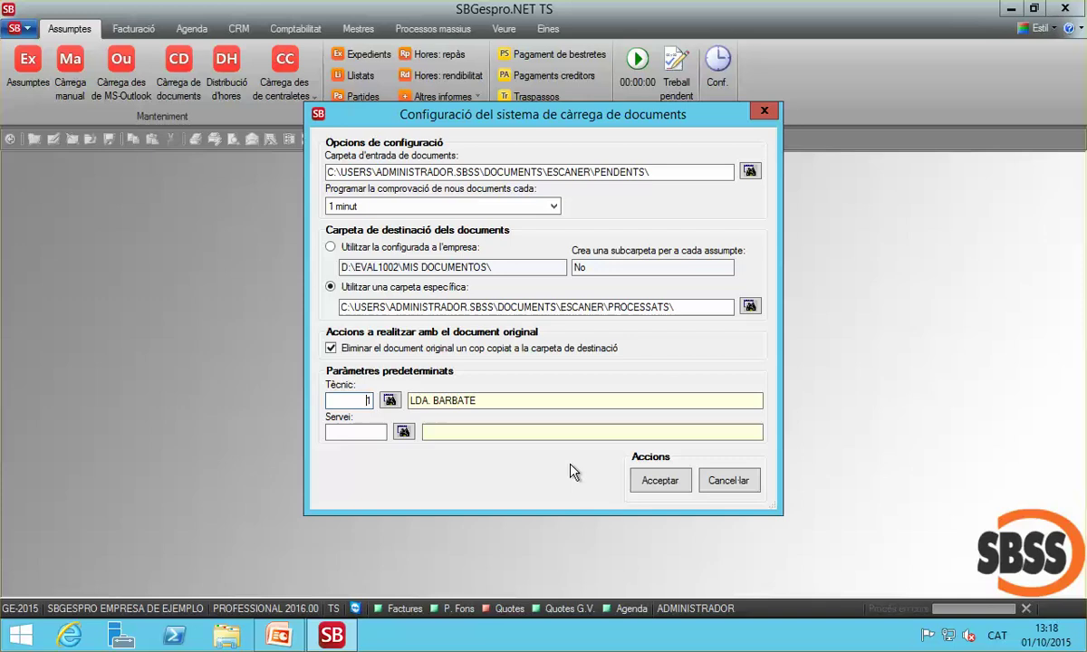
pyautogui.click(367, 431)
pyautogui.press('Return')
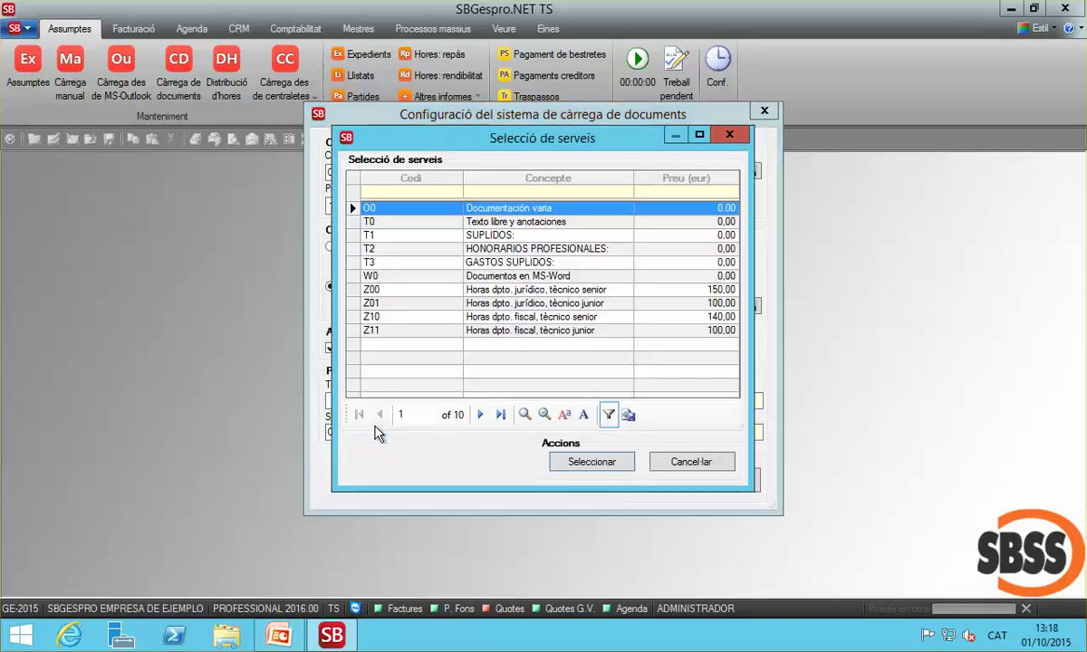
pyautogui.press('Return')
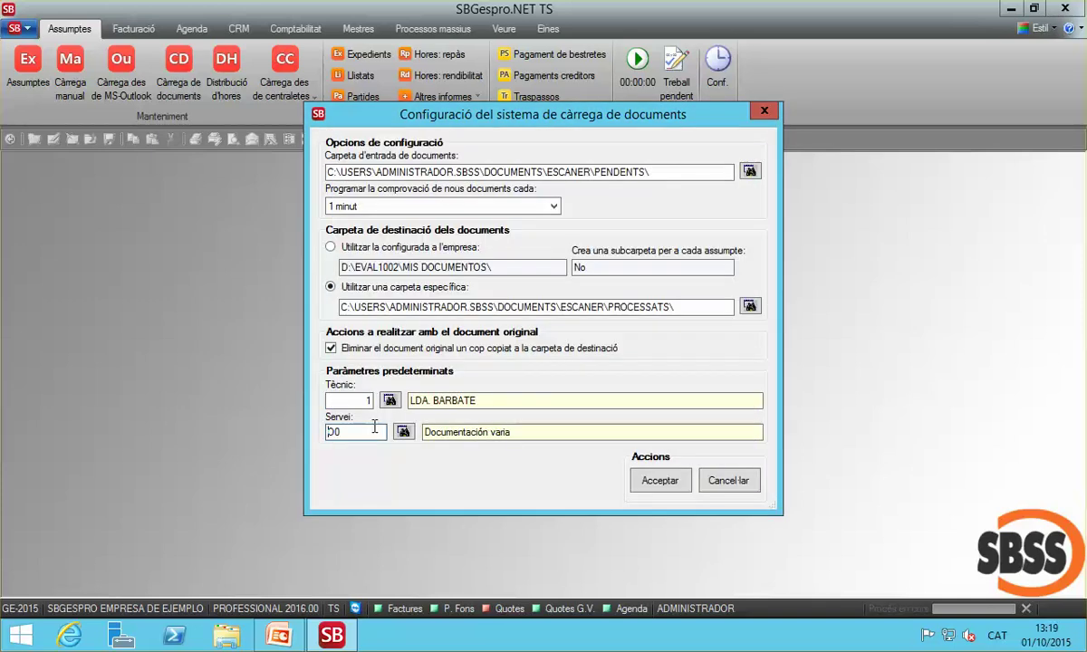
pyautogui.click(354, 401)
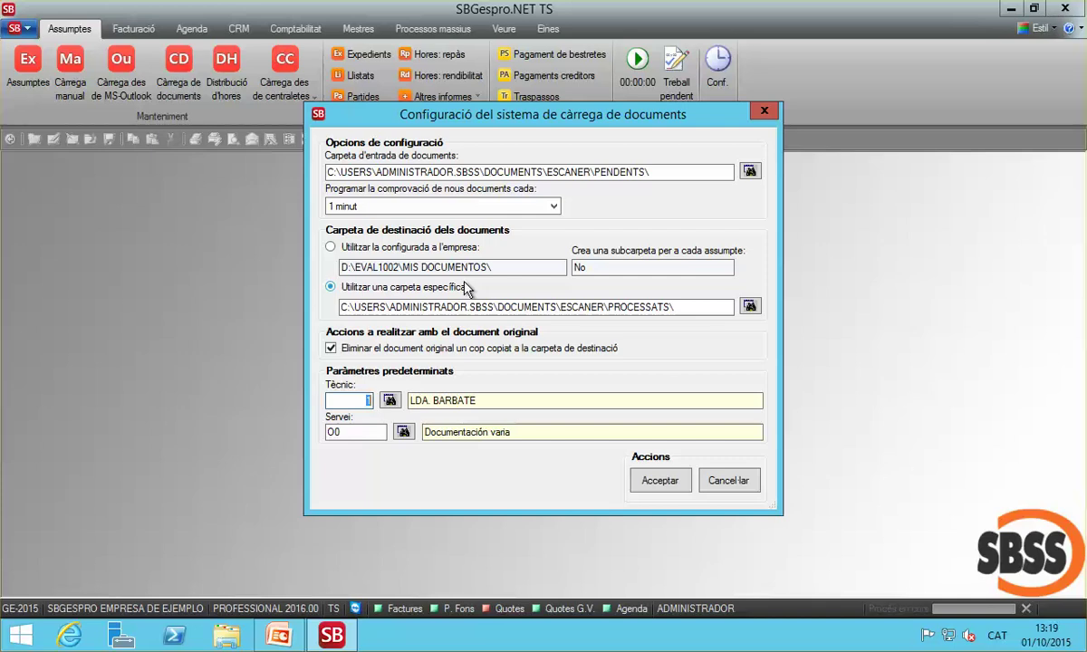
# Save the document loading configuration and assign the pending 20_10_2014_NP_Modernizacion_IVA.pdf to the matter SBSS - LLEVANZA LIBROS.
pyautogui.click(652, 487)
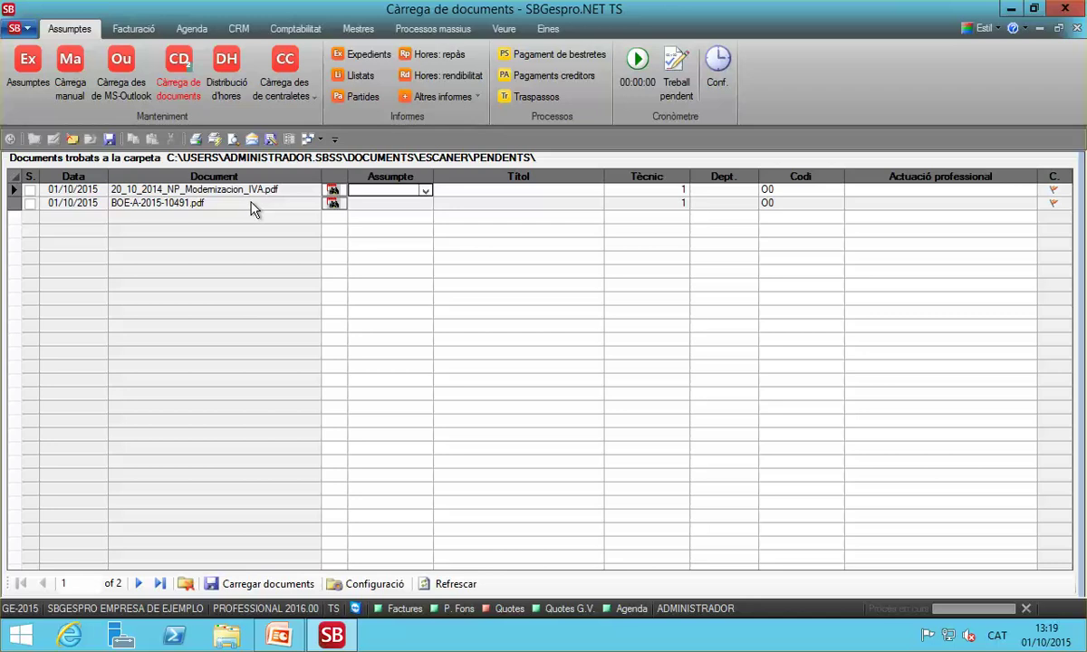
pyautogui.click(468, 194)
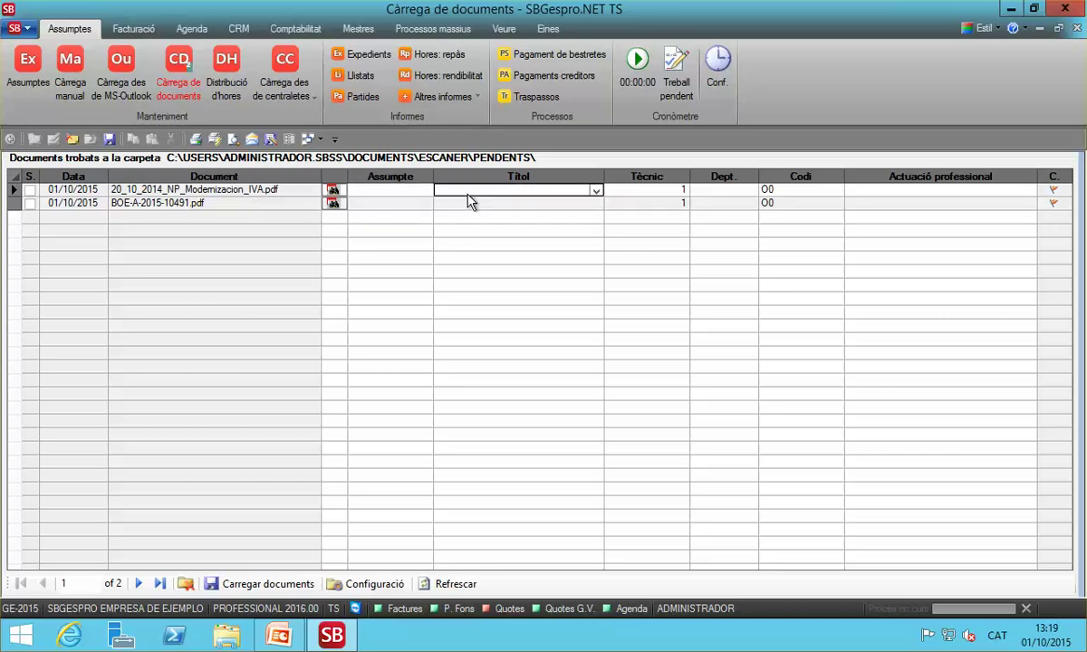
pyautogui.write('sbss')
pyautogui.press('Return')
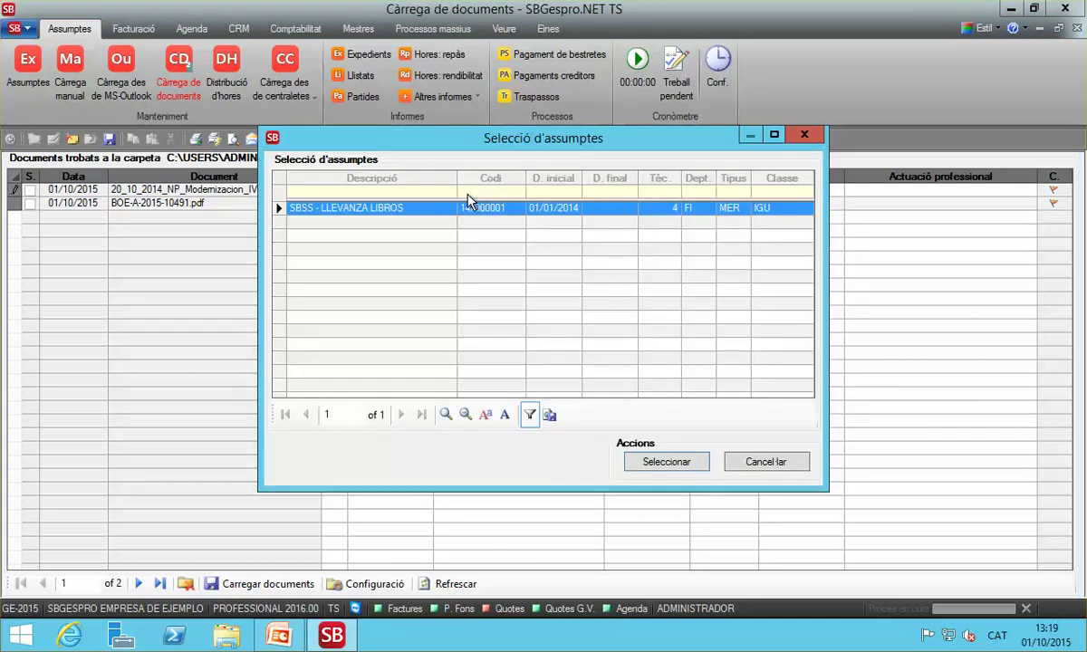
pyautogui.press('Return')
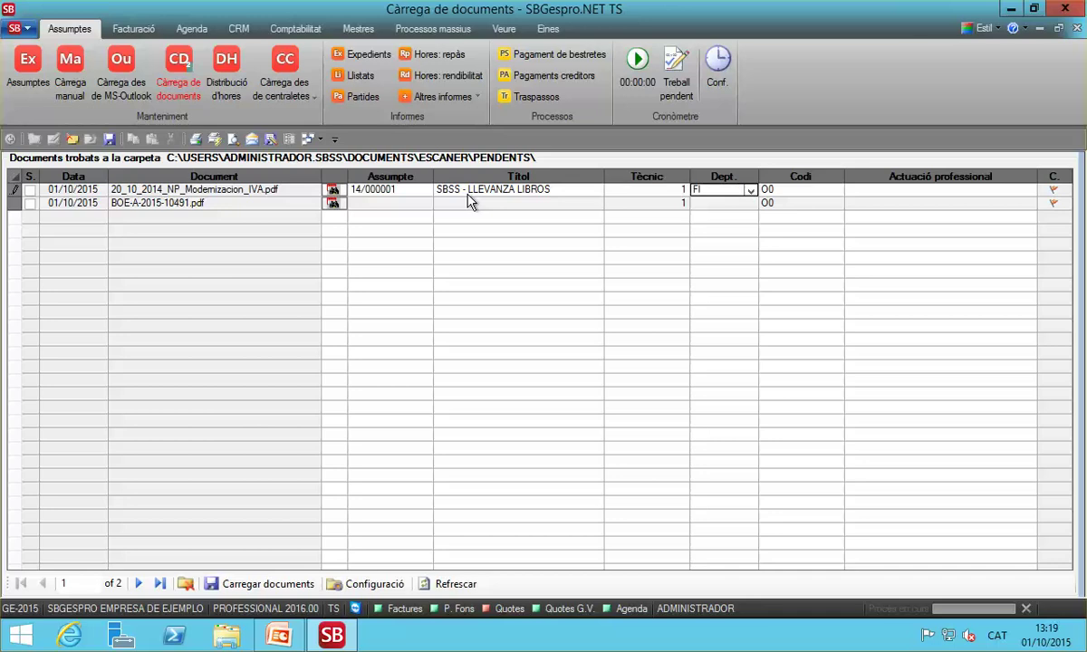
pyautogui.press('Tab')
pyautogui.press('Tab')
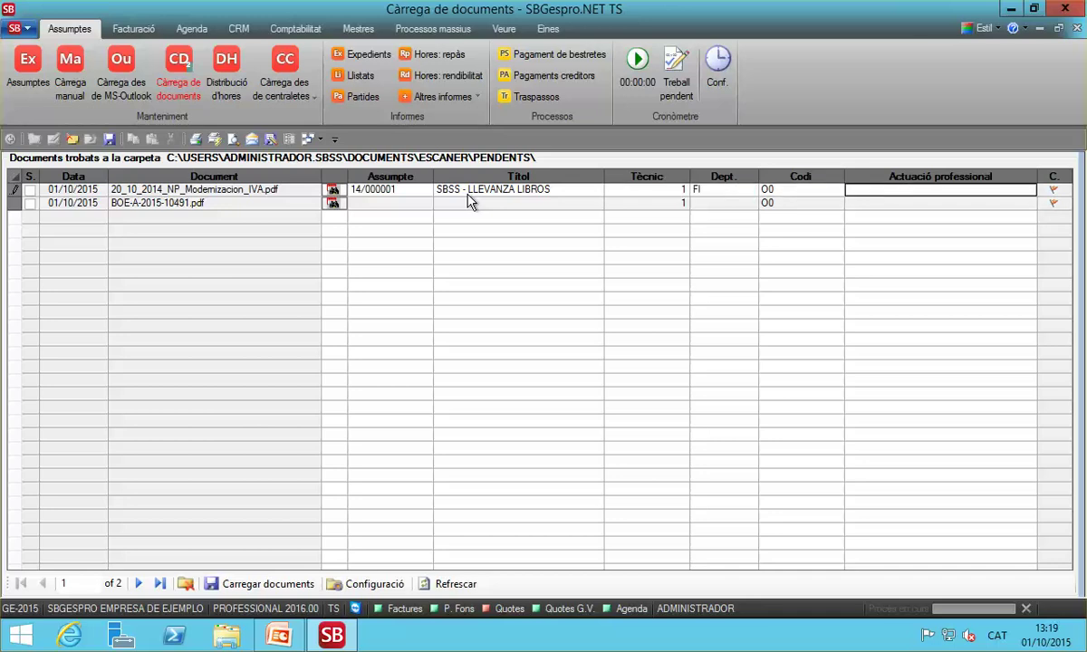
# Enter "Docuemntació lliurada pel client." as the professional action for 20_10_2014_NP_Modernizacion_IVA.pdf.
pyautogui.hotkey('shift', 'Tab')
pyautogui.hotkey('shift', 'Tab')
pyautogui.hotkey('shift', 'Tab')
pyautogui.press('Tab')
pyautogui.press('Tab')
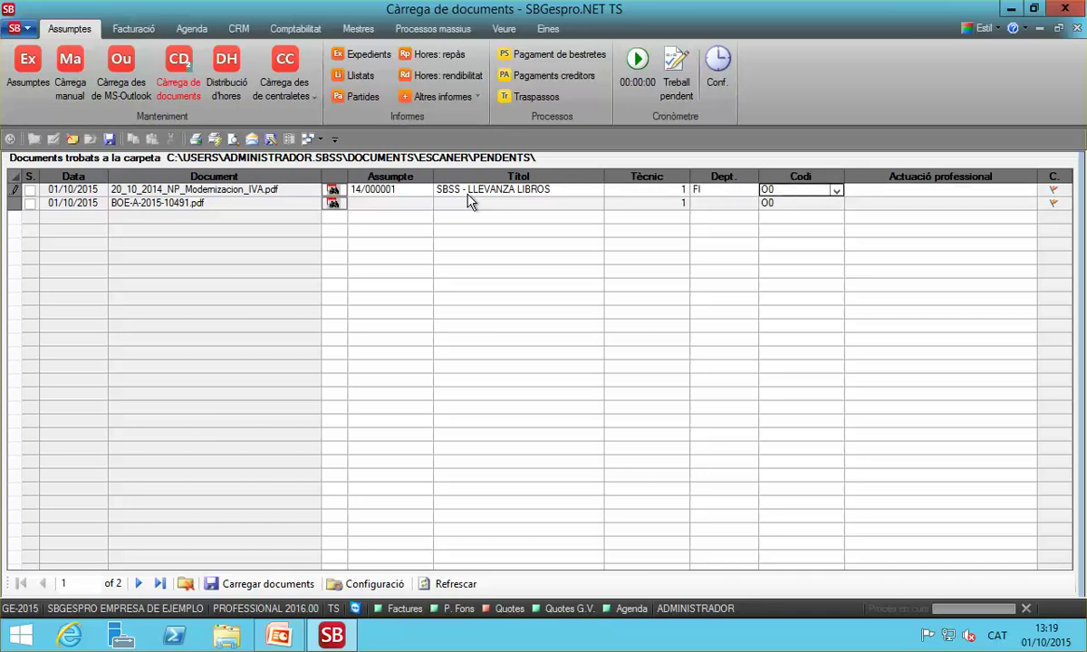
pyautogui.press('Tab')
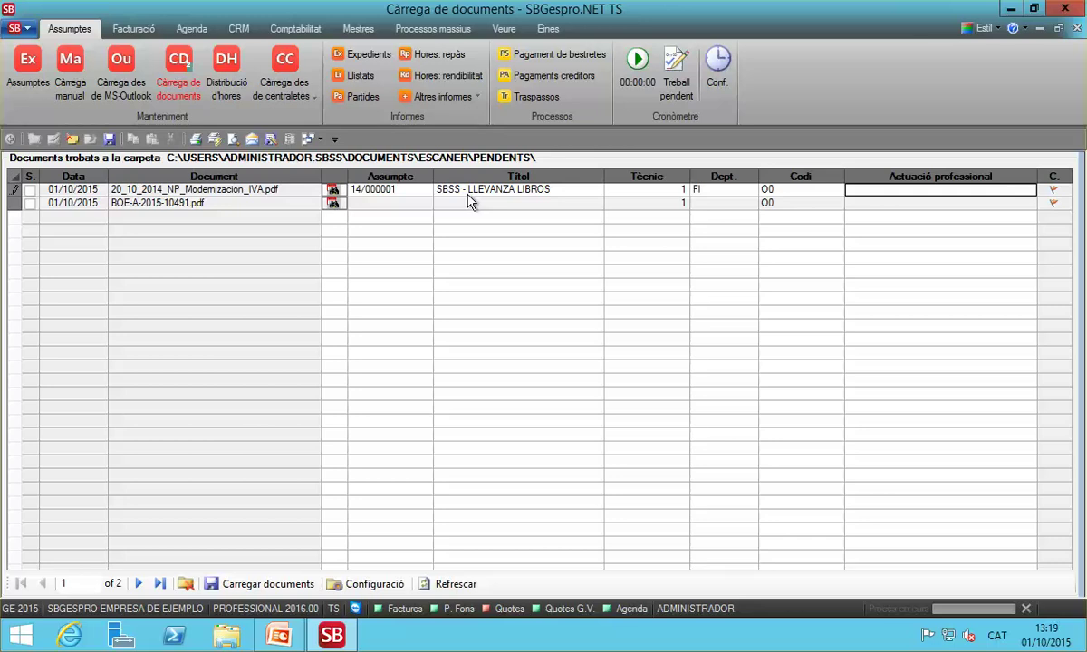
pyautogui.write('Docuem')
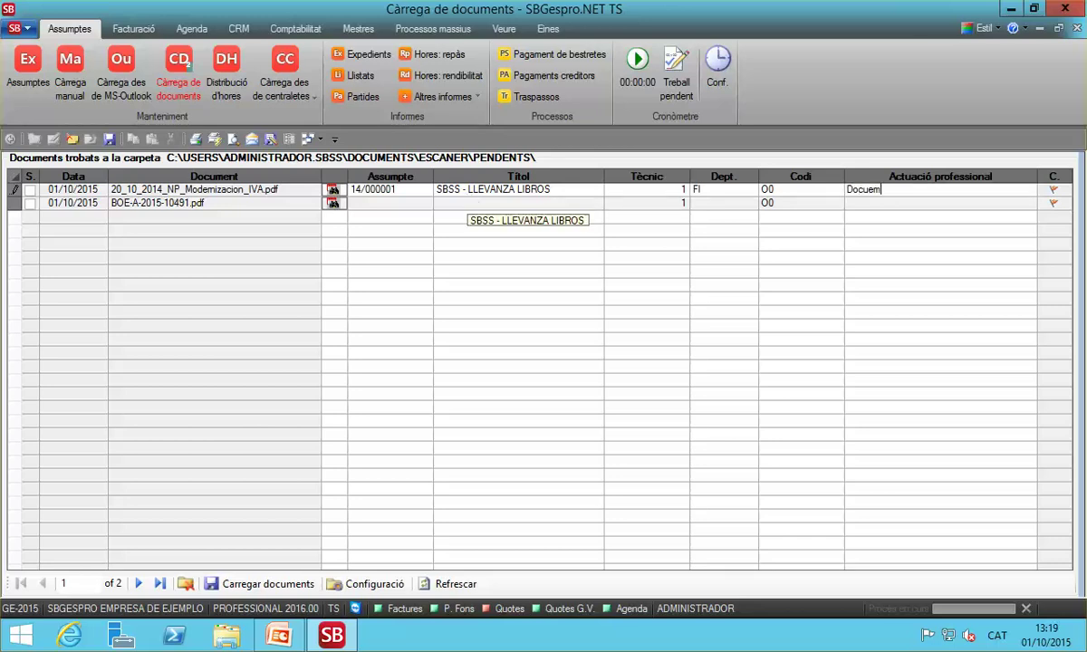
pyautogui.press('BackSpace')
pyautogui.write('nt.')
pyautogui.press('Return')
# Load the completed document as an entry of its assigned matter.
pyautogui.hotkey('shift', 'Tab')
pyautogui.hotkey('shift', 'Tab')
pyautogui.hotkey('shift', 'Tab')
pyautogui.hotkey('shift', 'Tab')
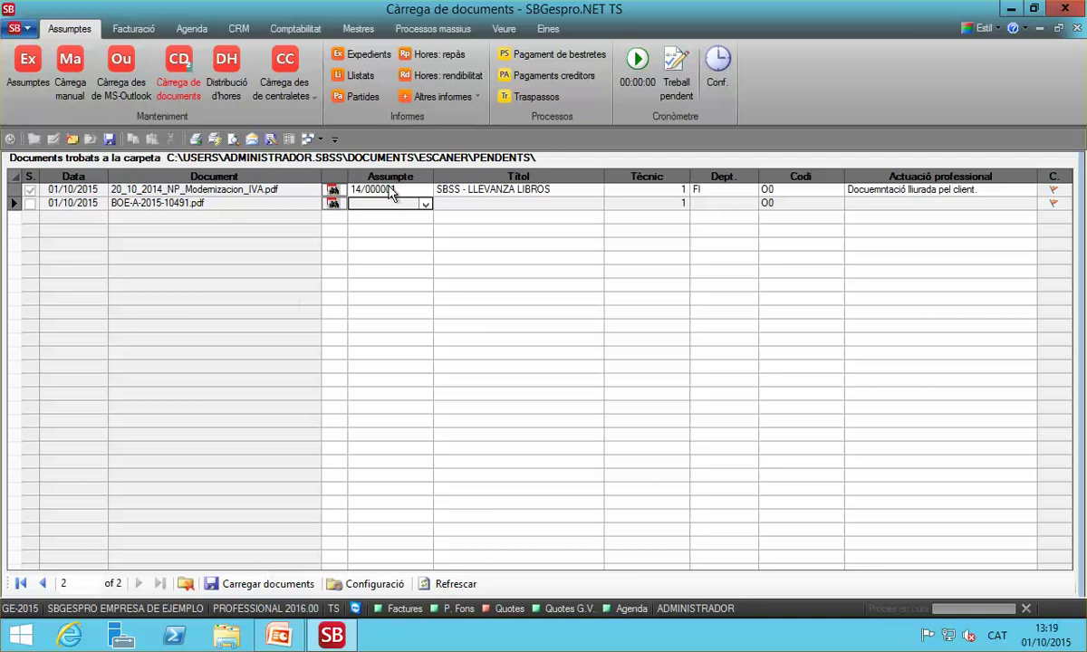
pyautogui.click(281, 587)
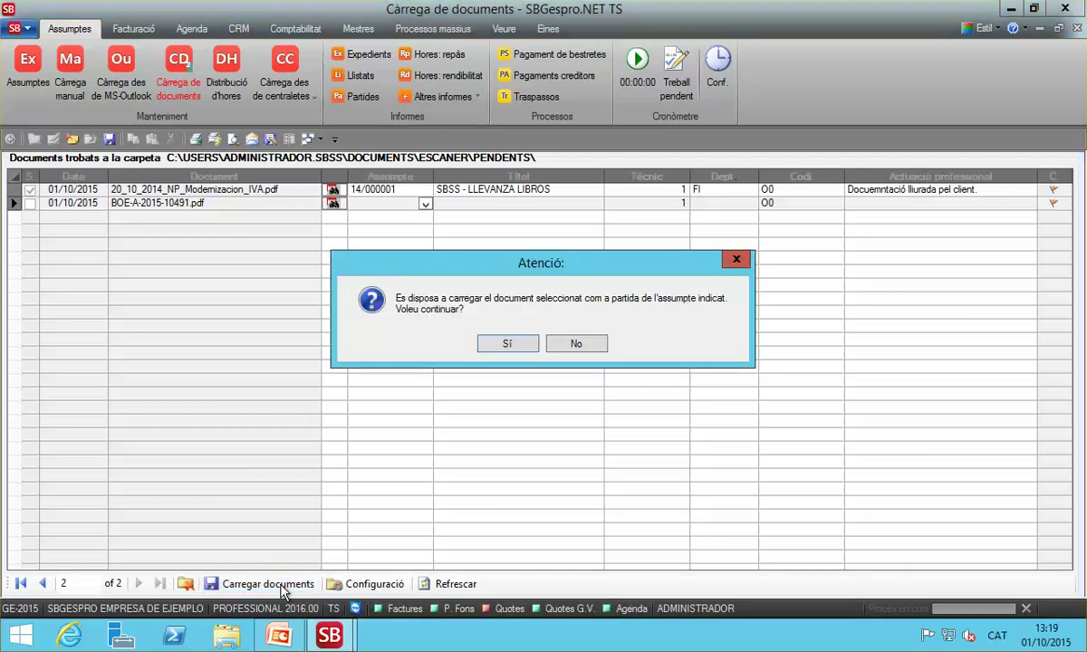
pyautogui.click(490, 346)
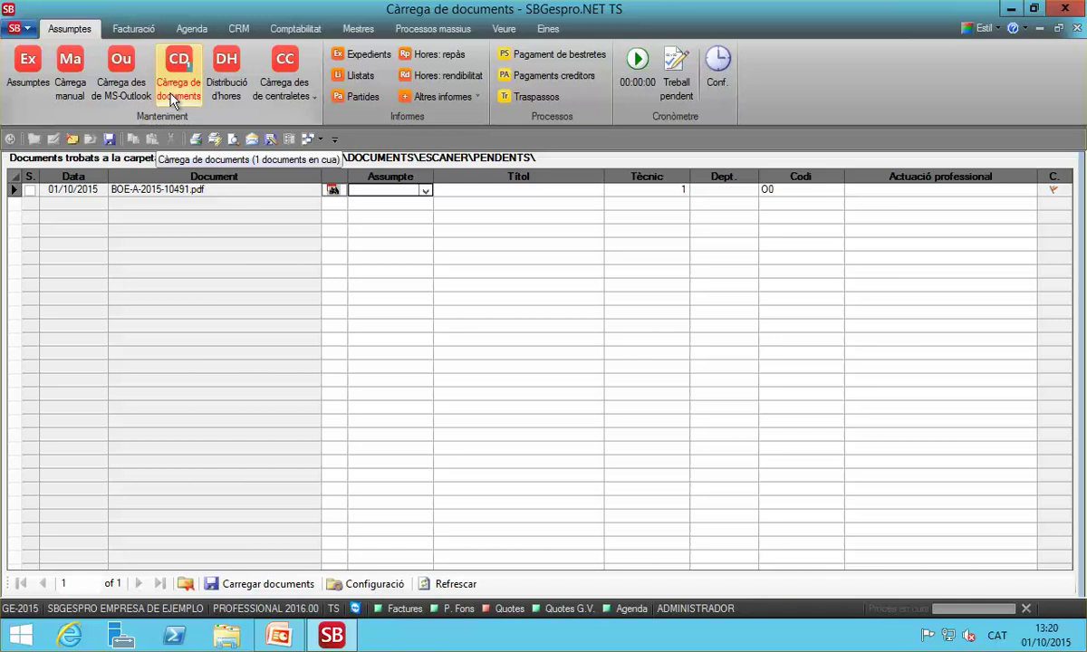
# Search the matters for "sbss", open SBSS - LLEVANZA LIBROS and select the 01/10/2015 document entry in its history.
pyautogui.click(27, 73)
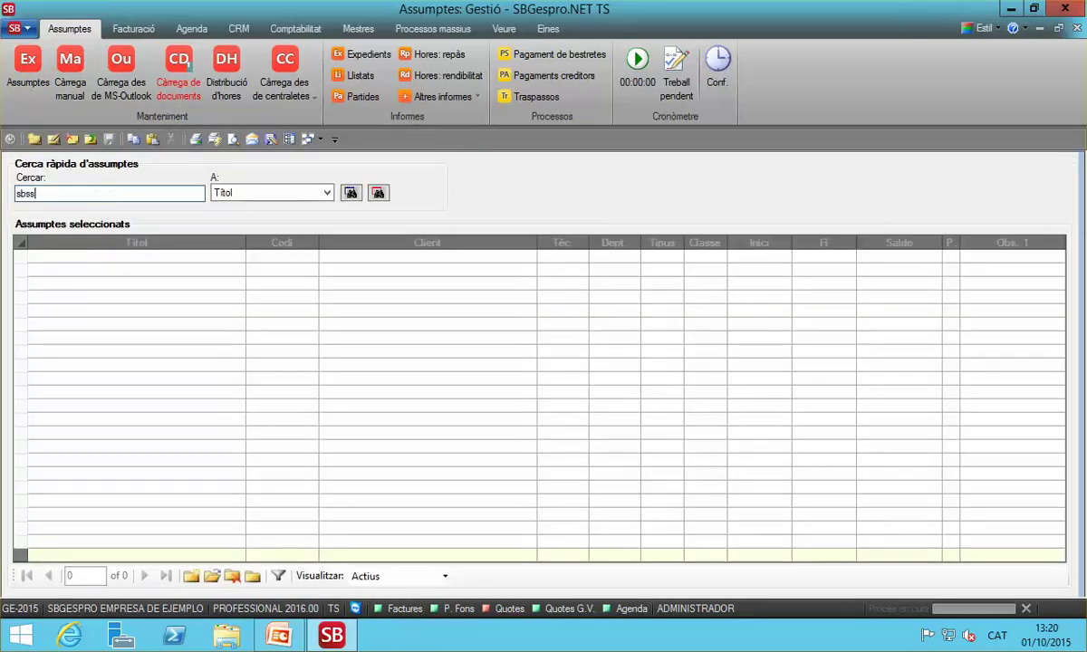
pyautogui.press('Return')
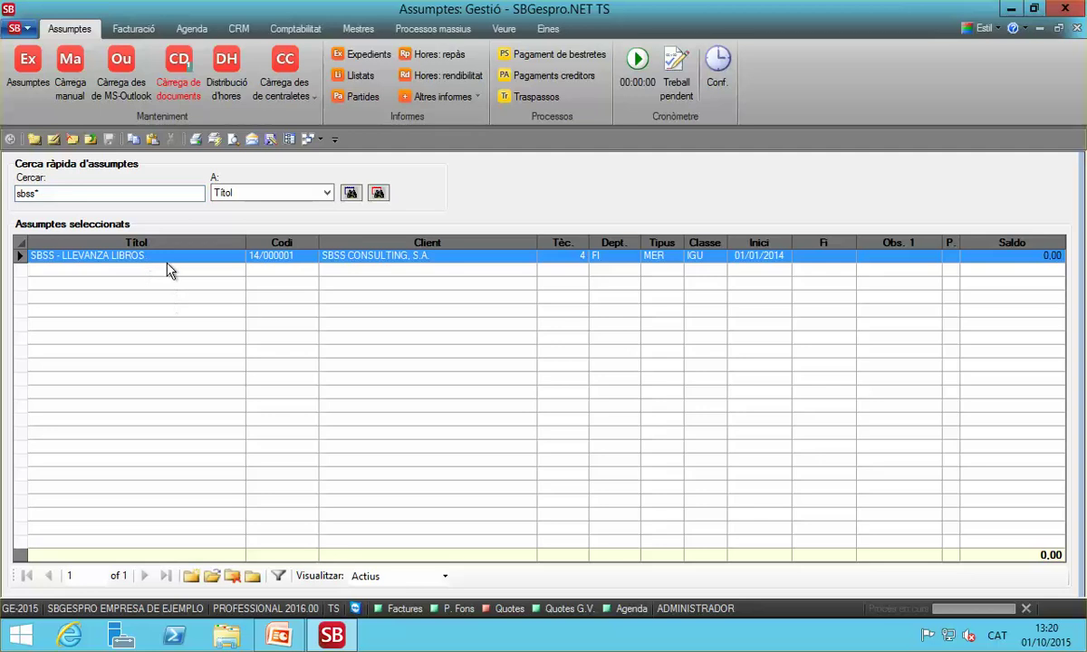
pyautogui.doubleClick(230, 295)
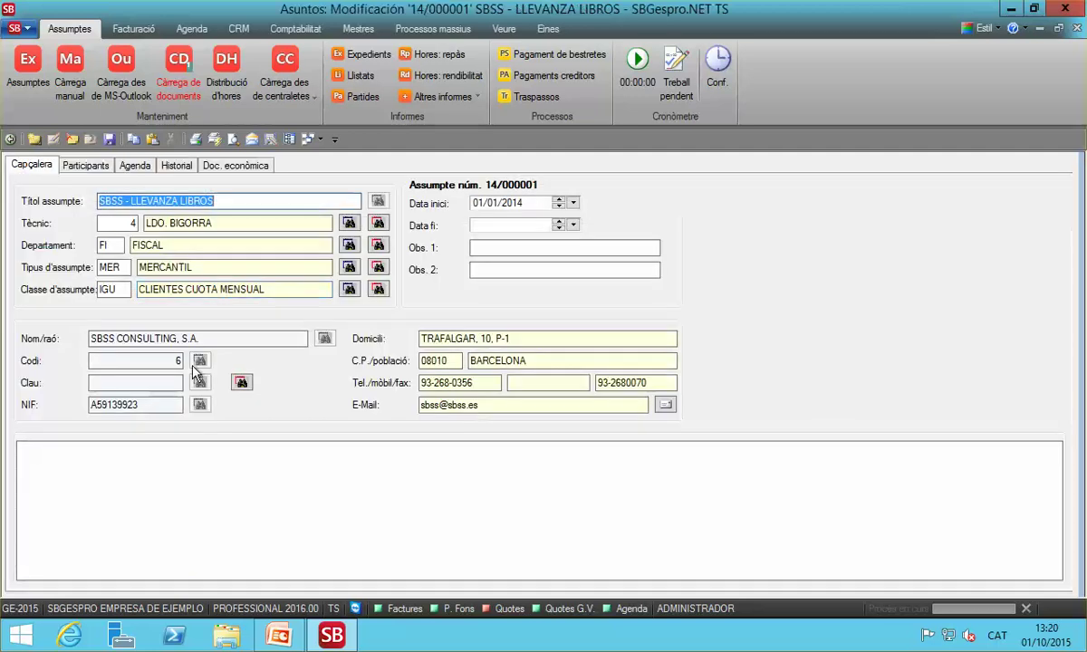
pyautogui.click(176, 165)
pyautogui.click(333, 339)
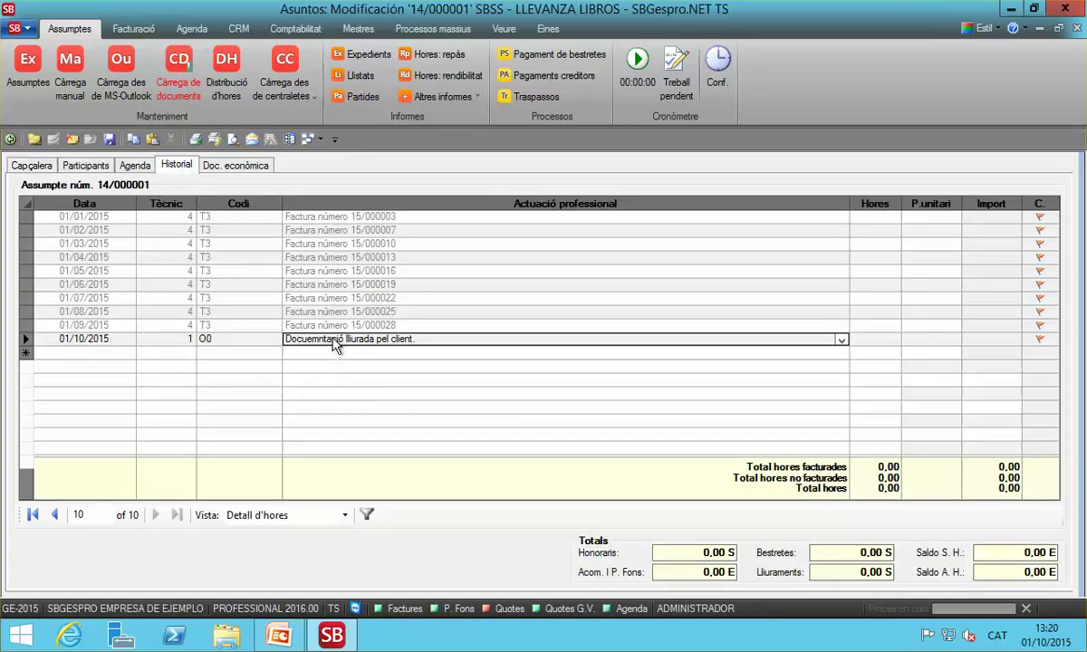
# View the file associated with the 01/10/2015 history entry, and close both the PDF and the file link dialog.
pyautogui.press('Tab')
pyautogui.press('F7')
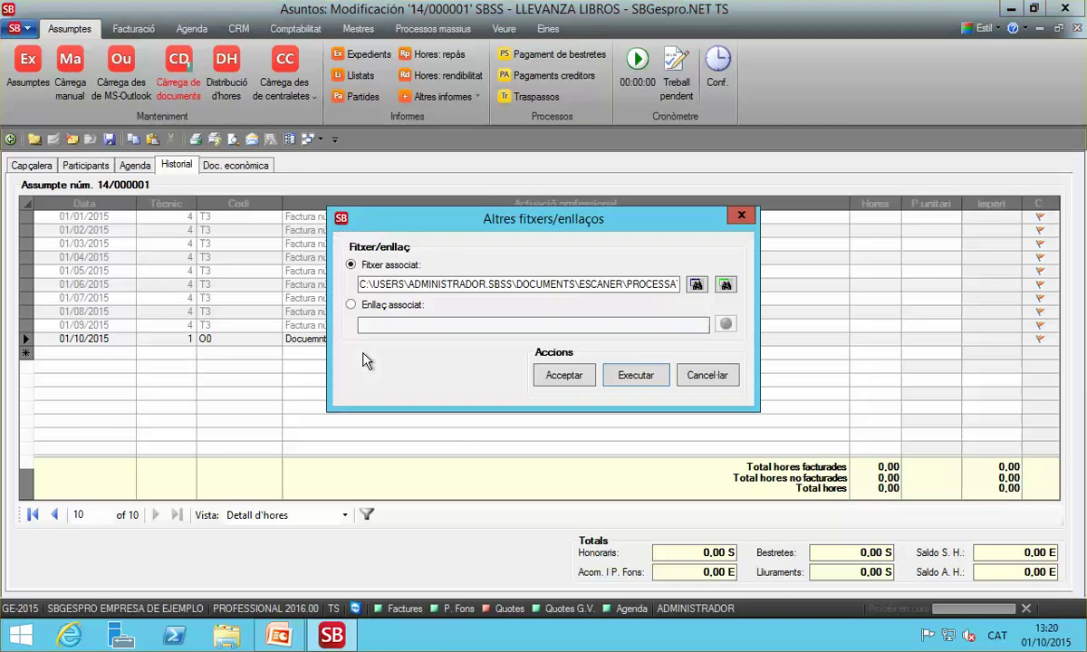
pyautogui.click(605, 382)
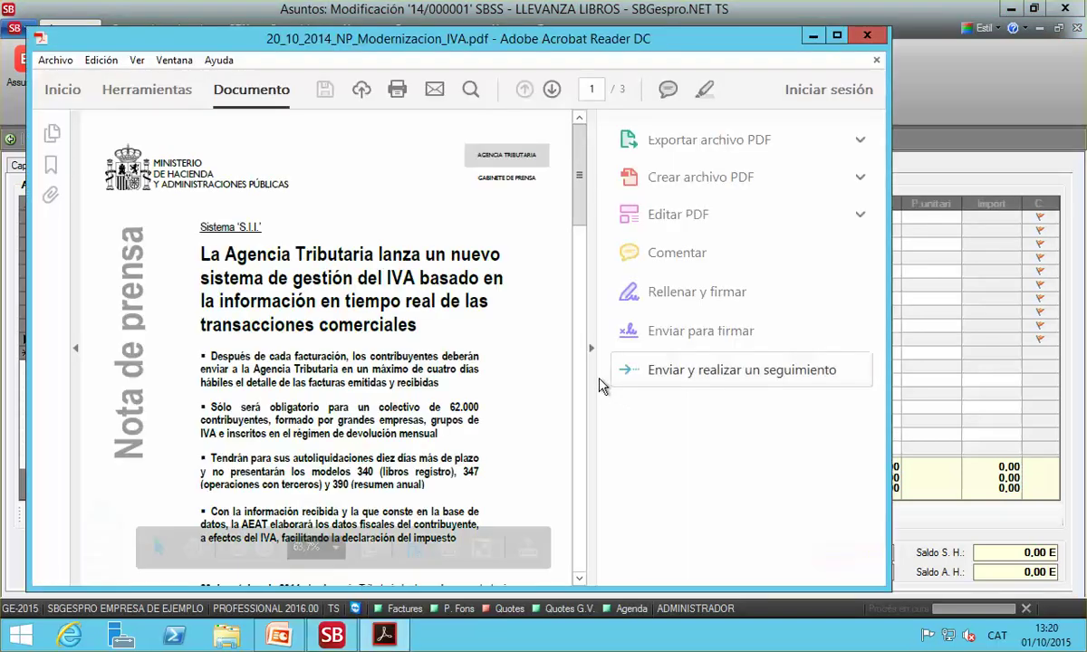
pyautogui.click(872, 36)
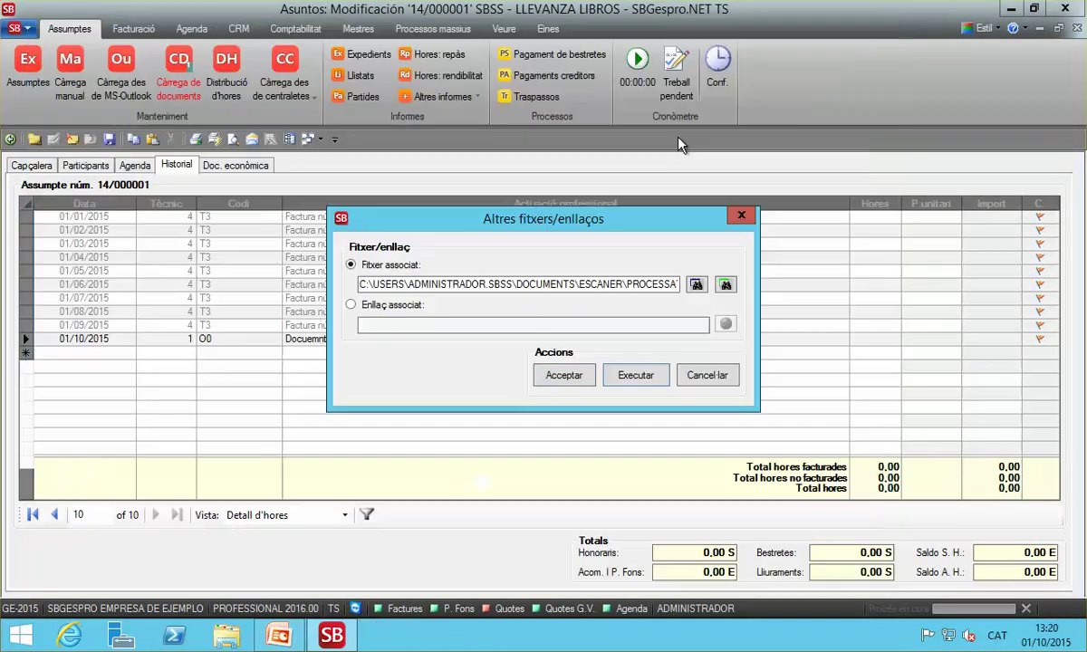
pyautogui.click(705, 380)
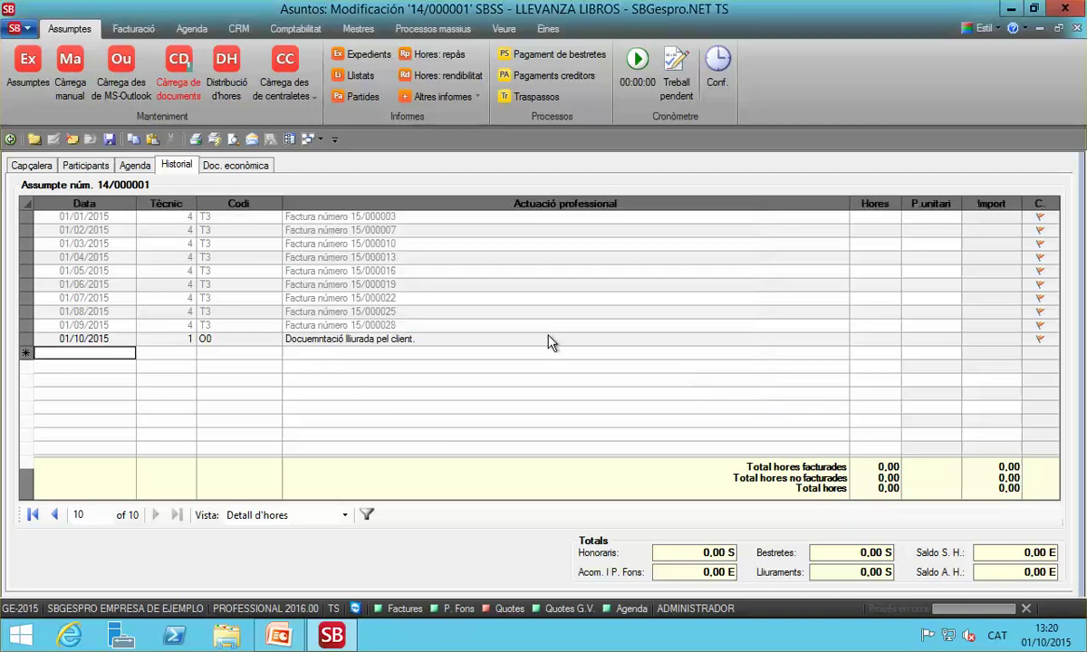
# Return to document loading and delete the pending BOE-A-2015-10491.pdf.
pyautogui.click(176, 96)
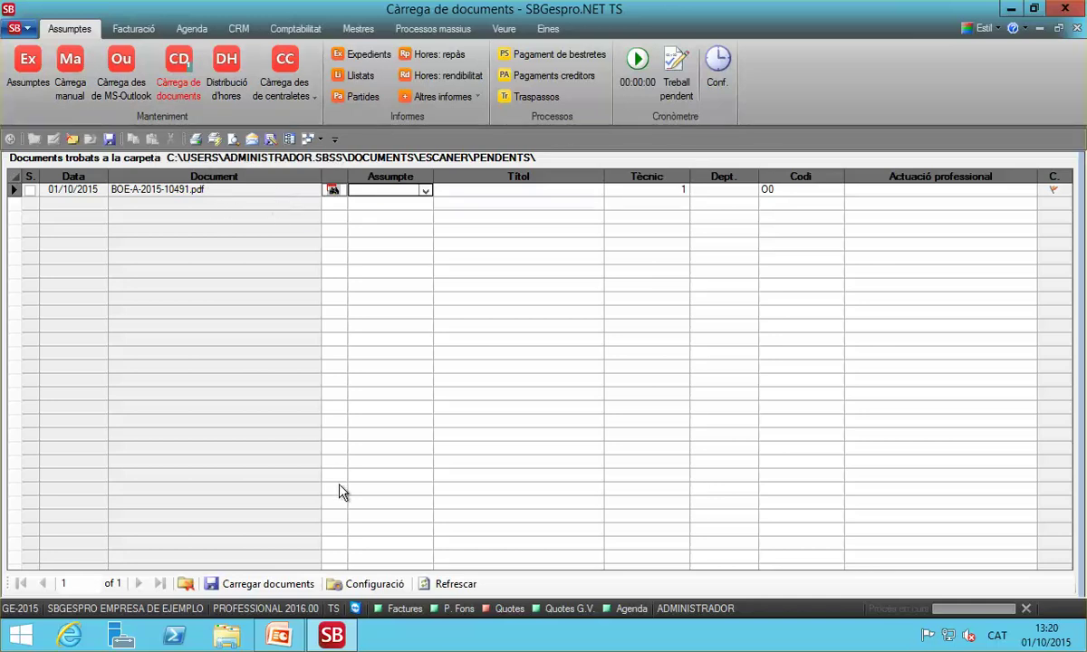
pyautogui.click(71, 138)
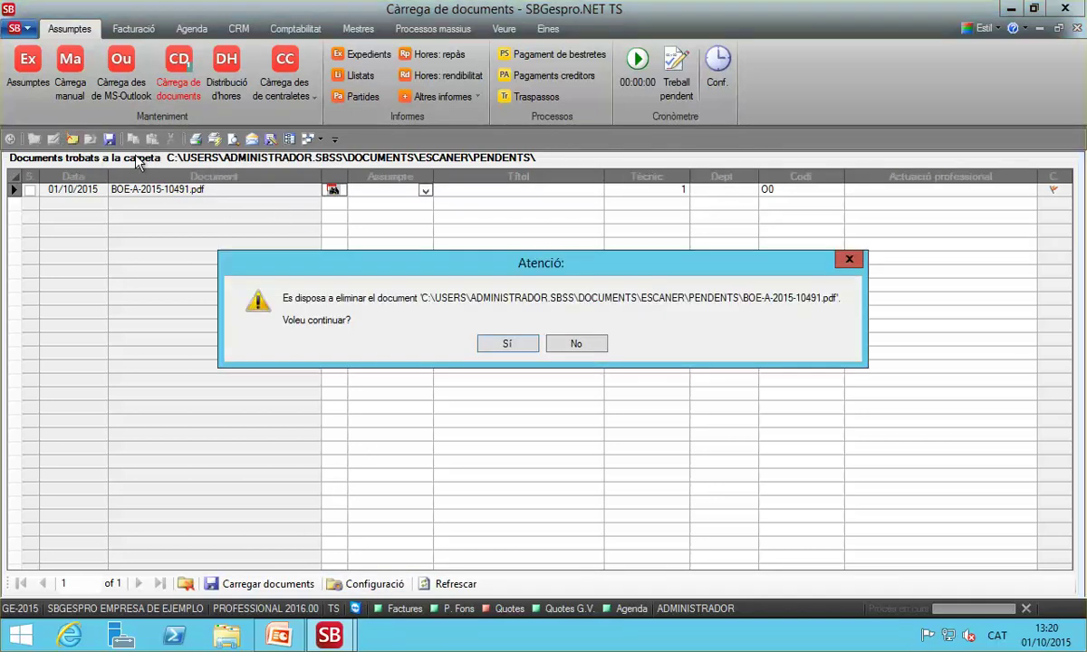
pyautogui.click(505, 345)
pyautogui.click(529, 344)
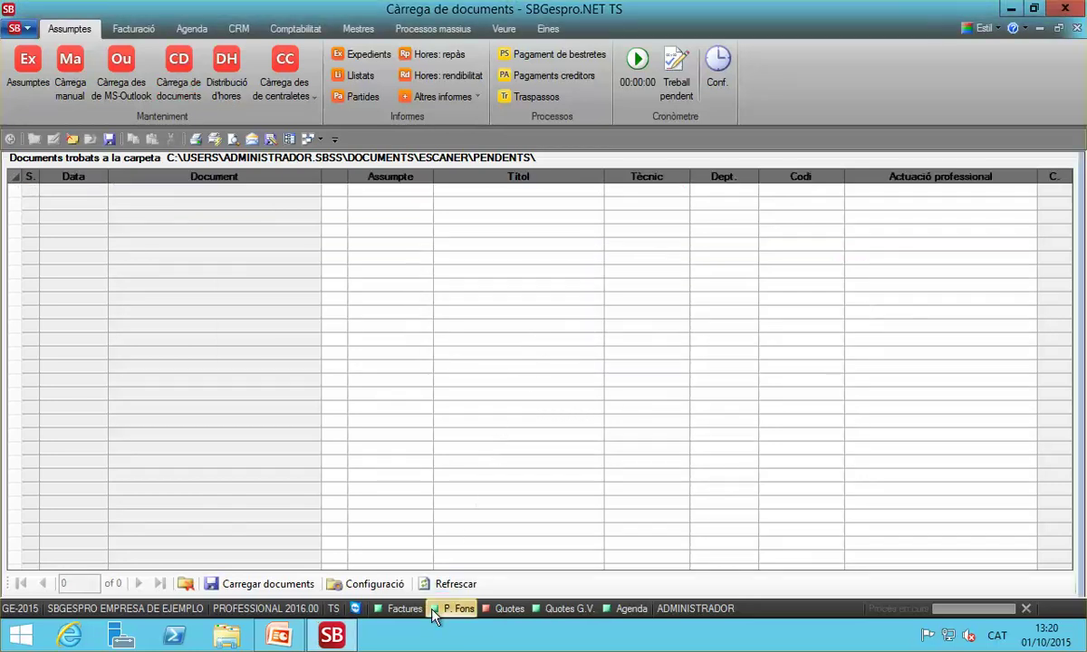
# Review the document loading configuration without changing it, and refresh the contents of the pending documents folder.
pyautogui.click(362, 584)
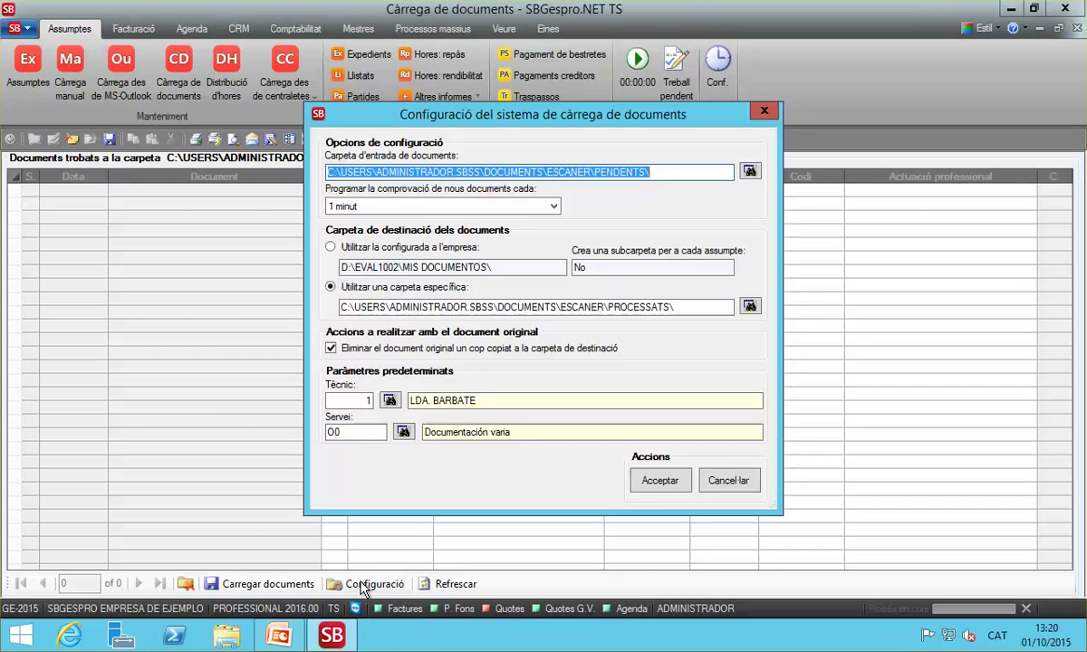
pyautogui.click(730, 488)
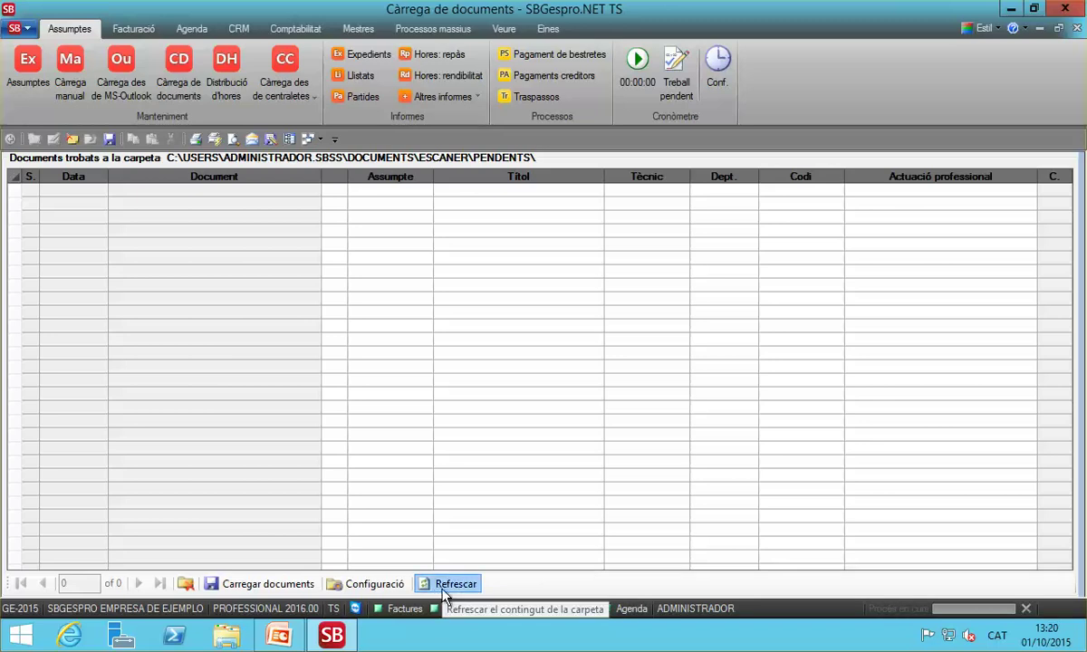
pyautogui.click(444, 587)
pyautogui.click(558, 347)
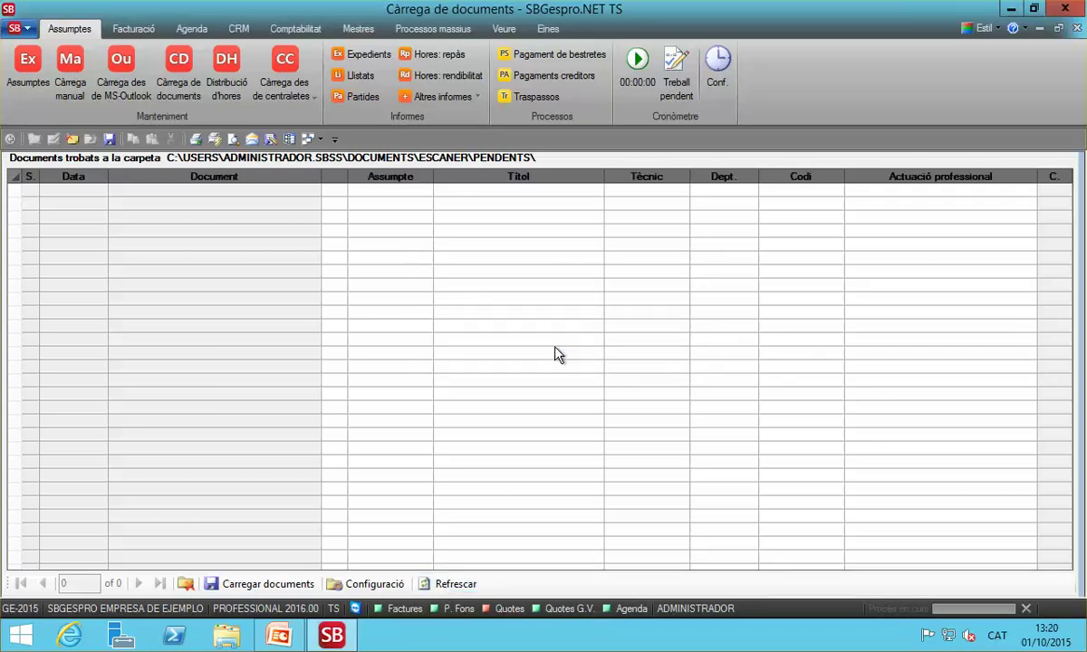